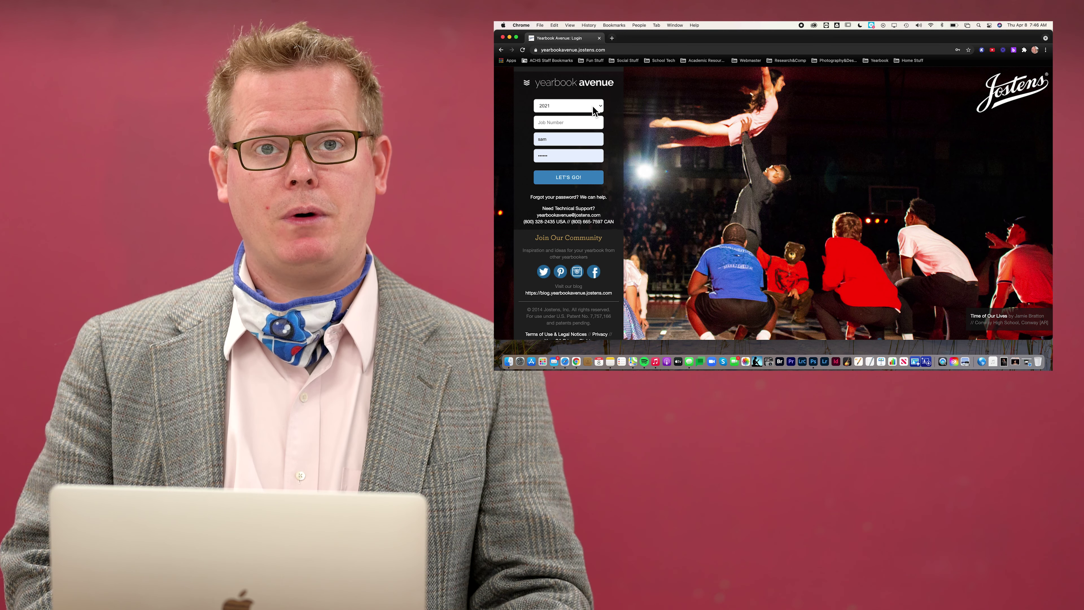
# Enter the school's job number and sign in to the home dashboard
pyautogui.click(568, 128)
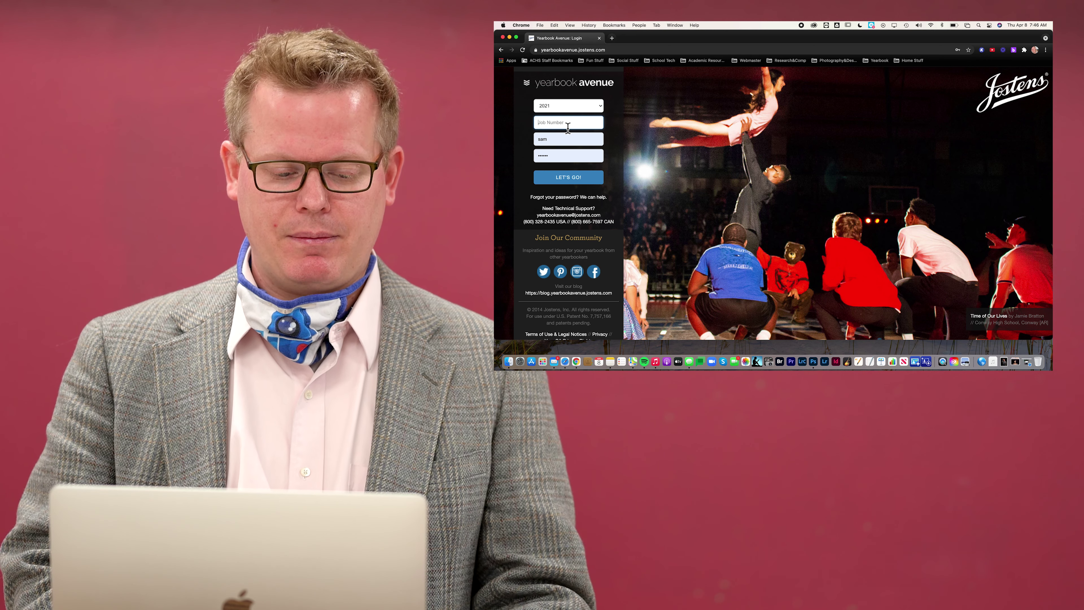
pyautogui.write('6328')
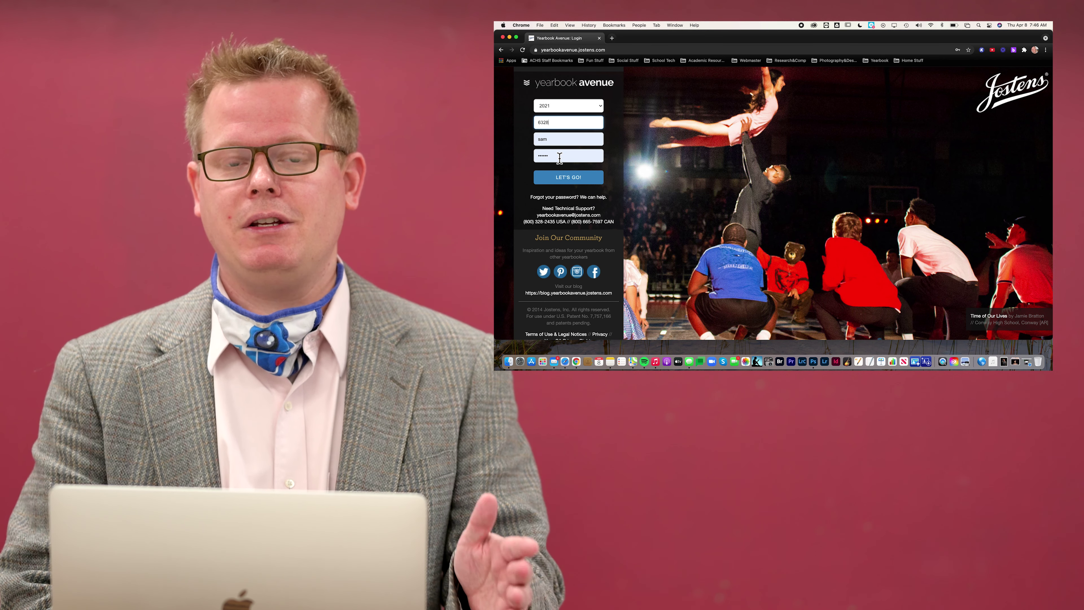
pyautogui.click(564, 180)
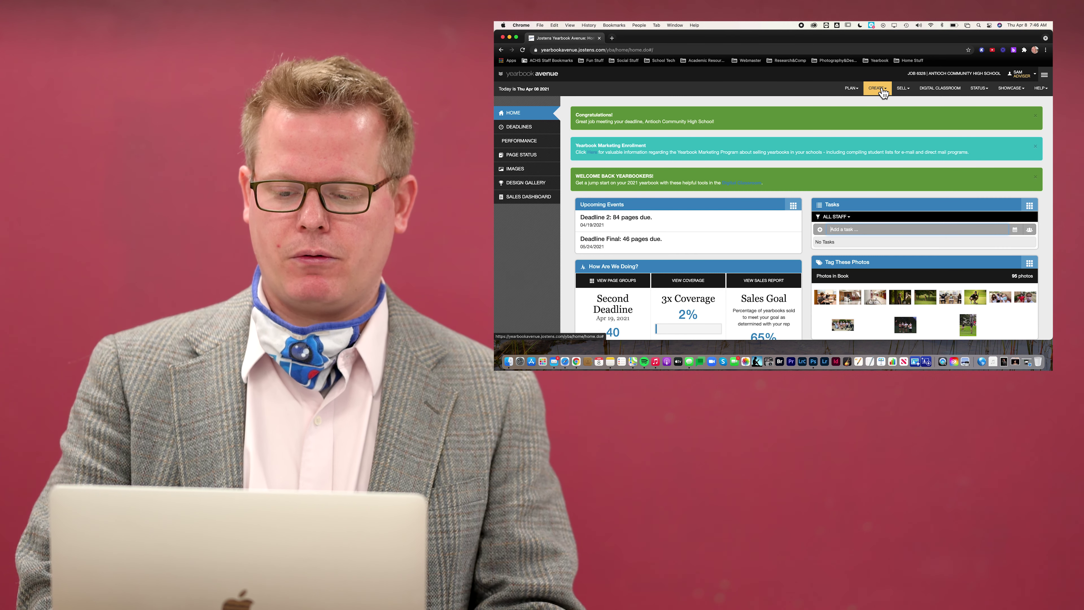
# Open the Page Ladder overview of all yearbook pages
pyautogui.click(876, 89)
pyautogui.click(859, 113)
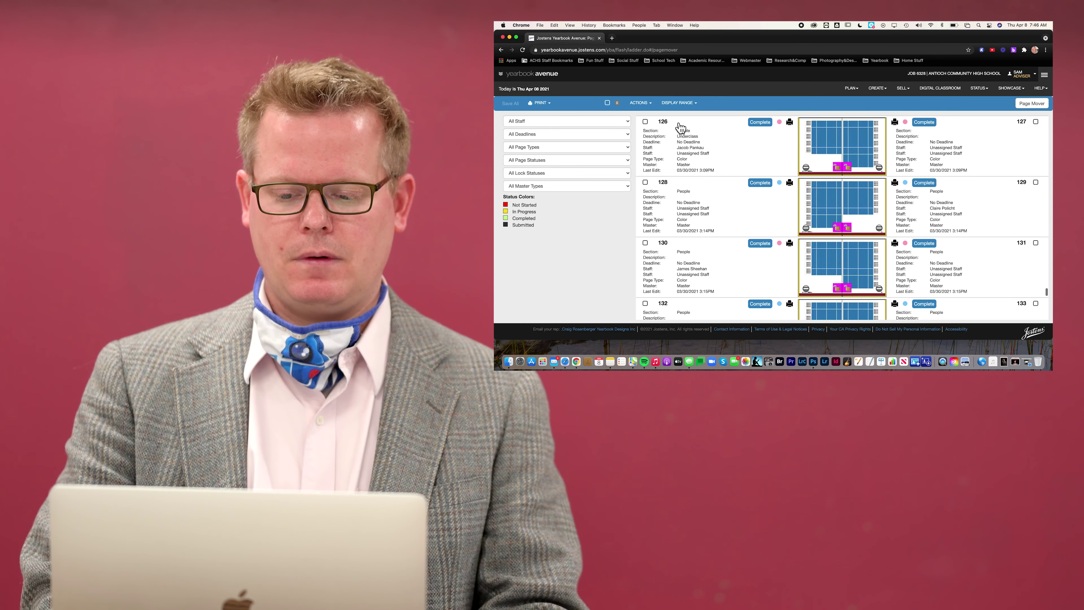
pyautogui.scroll(15, 806, 239)
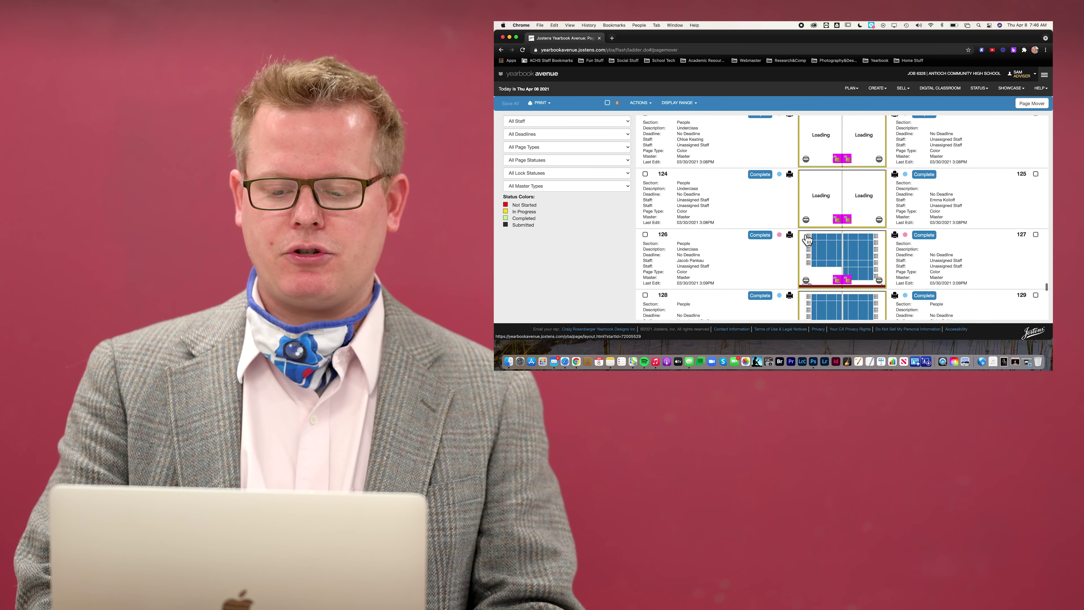
pyautogui.scroll(-15, 808, 240)
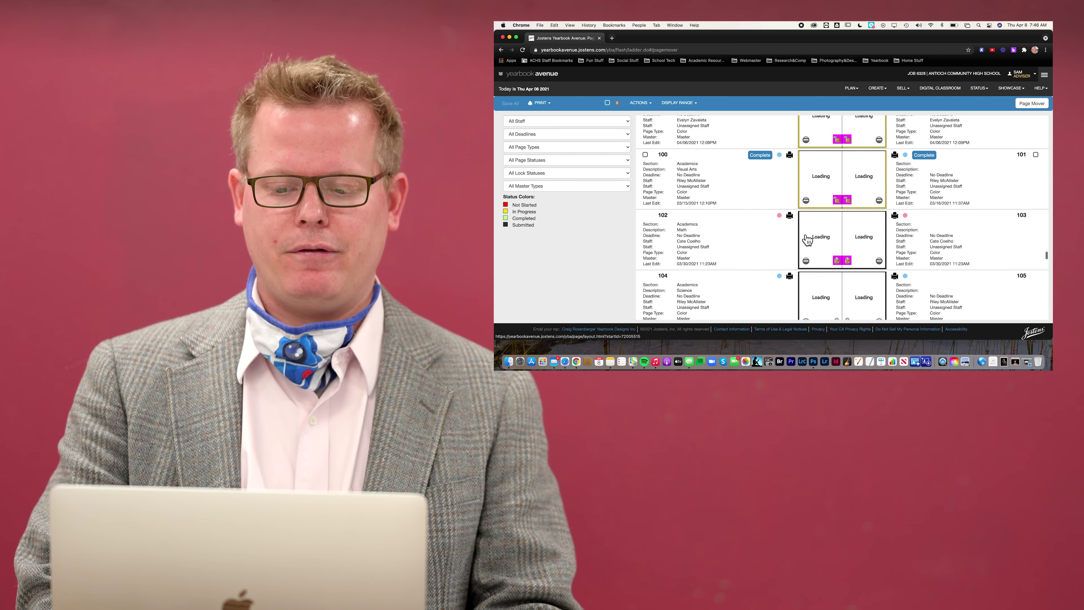
pyautogui.scroll(10, 806, 239)
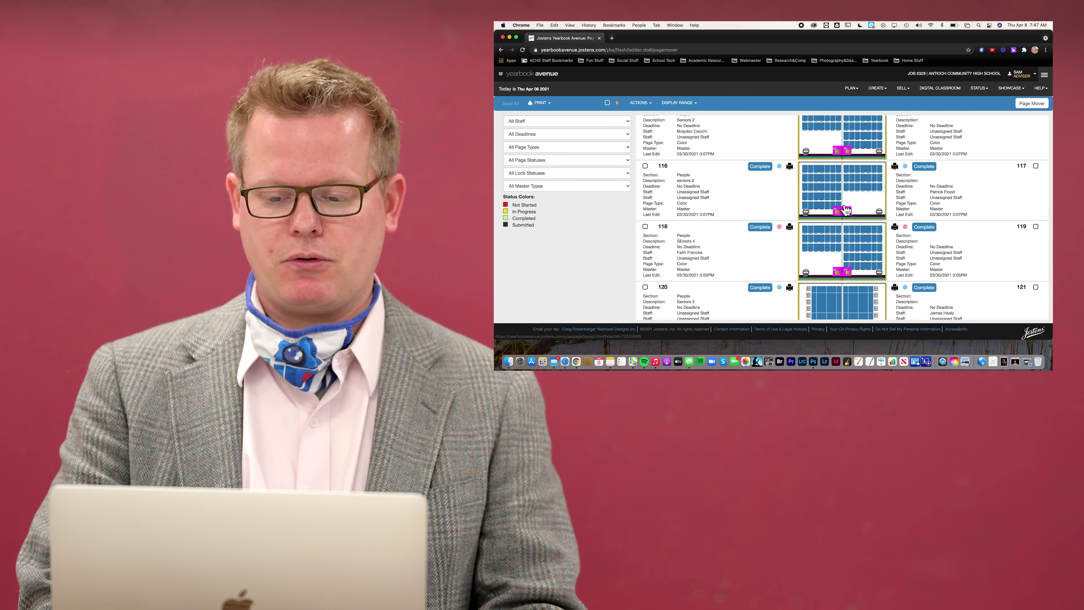
pyautogui.scroll(15, 837, 201)
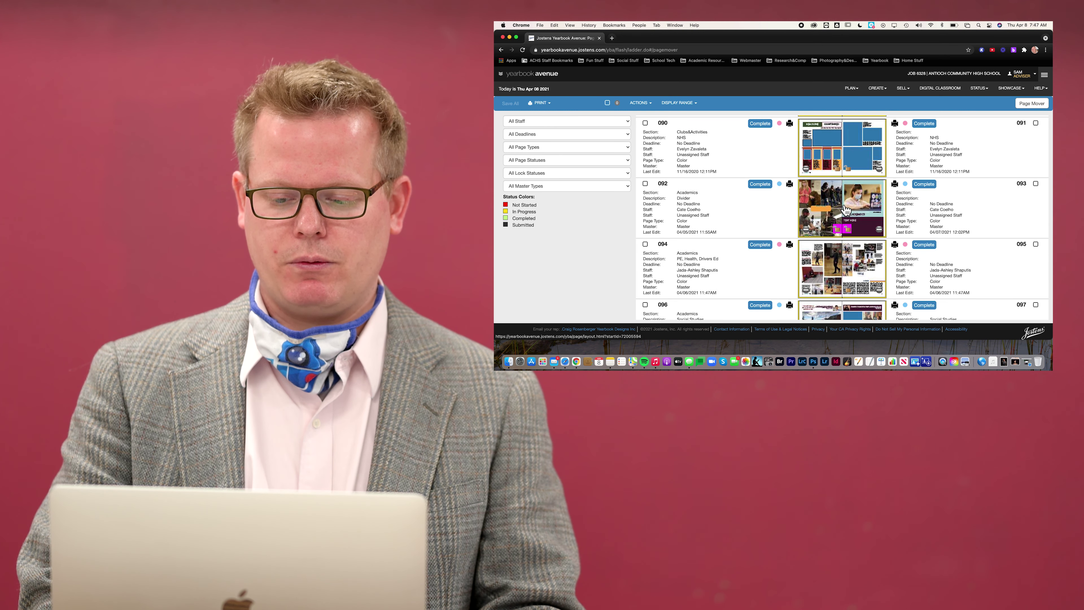
pyautogui.scroll(-10, 846, 209)
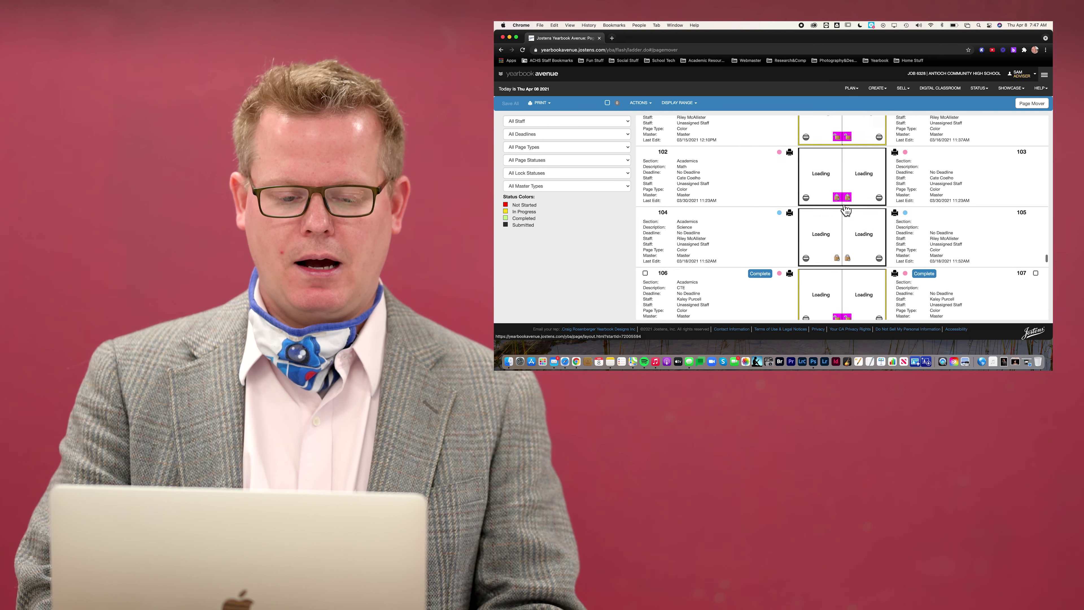
# Filter the ladder to one staff member's pages and open page 114
pyautogui.click(627, 125)
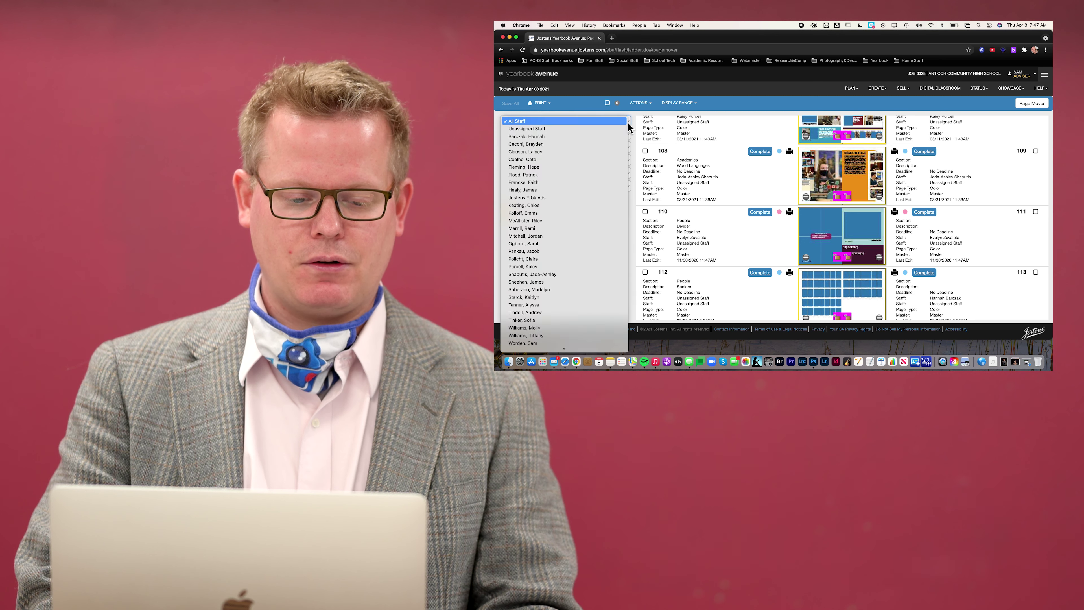
pyautogui.click(601, 149)
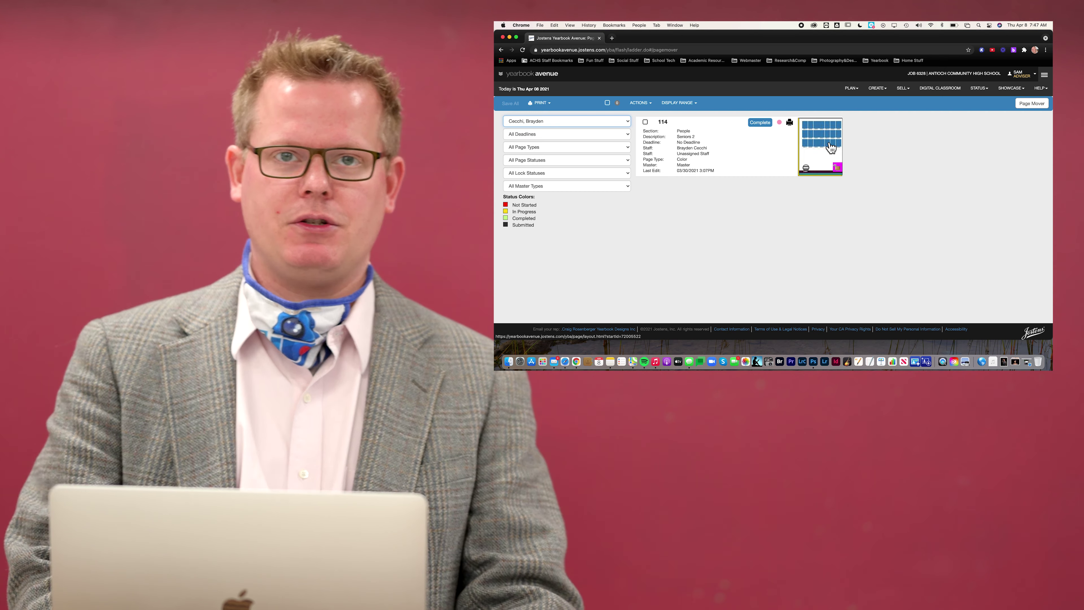
pyautogui.click(831, 147)
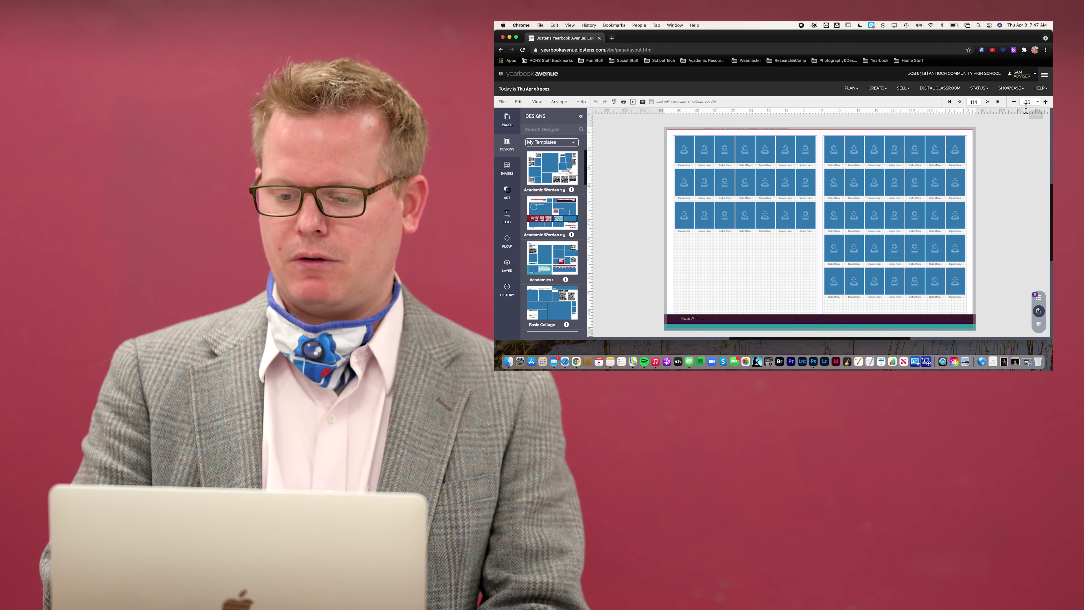
# Zoom page 114 to 150% and scroll to the blank area above the Portraits band
pyautogui.click(1046, 102)
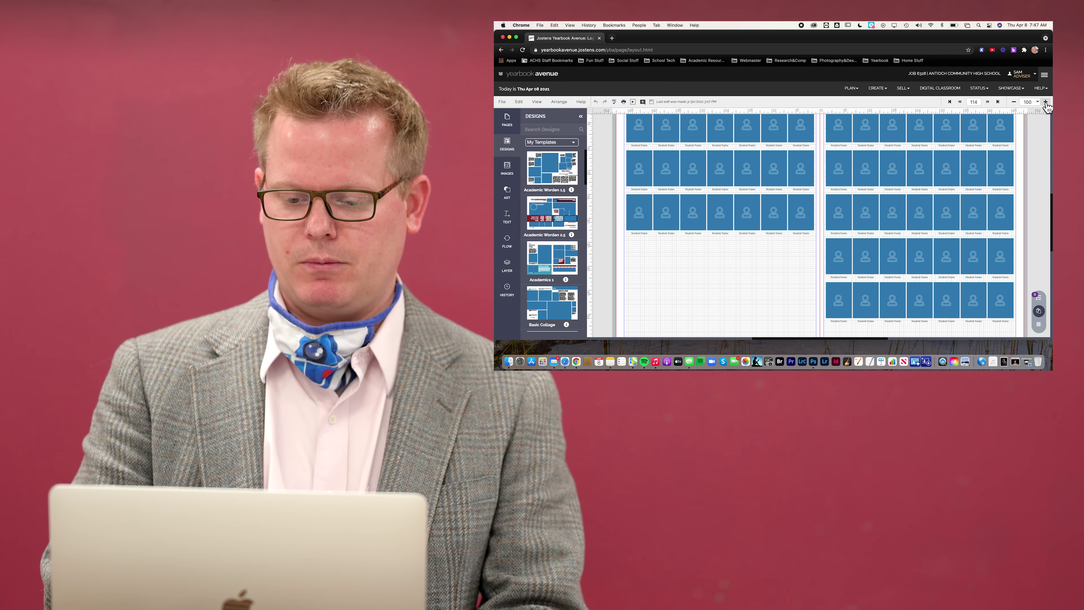
pyautogui.click(1046, 102)
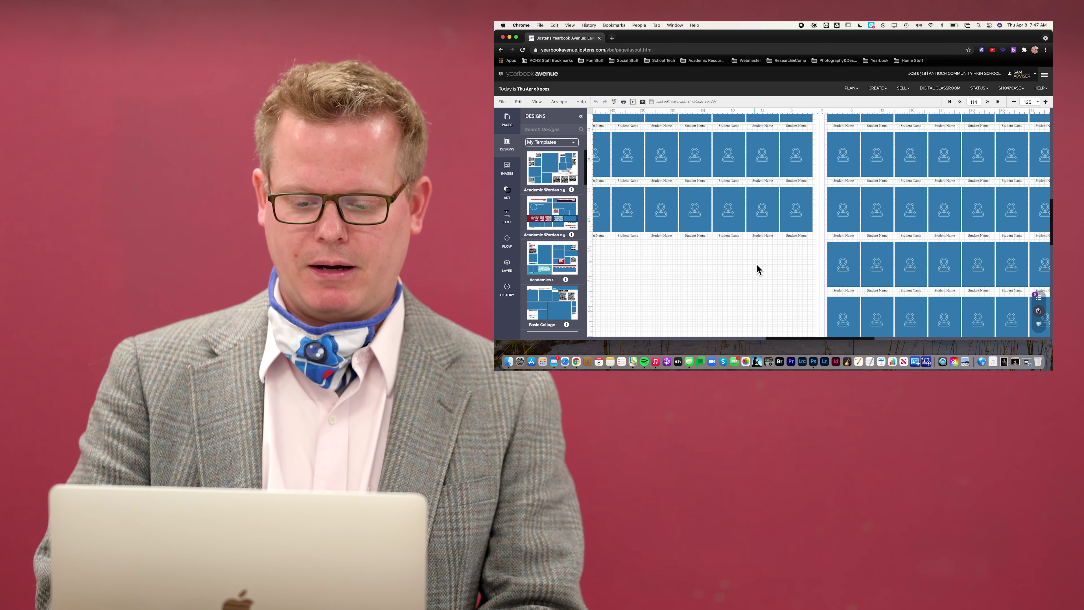
pyautogui.moveTo(754, 262)
pyautogui.mouseDown()
pyautogui.moveTo(806, 222)
pyautogui.moveTo(758, 274)
pyautogui.mouseUp()
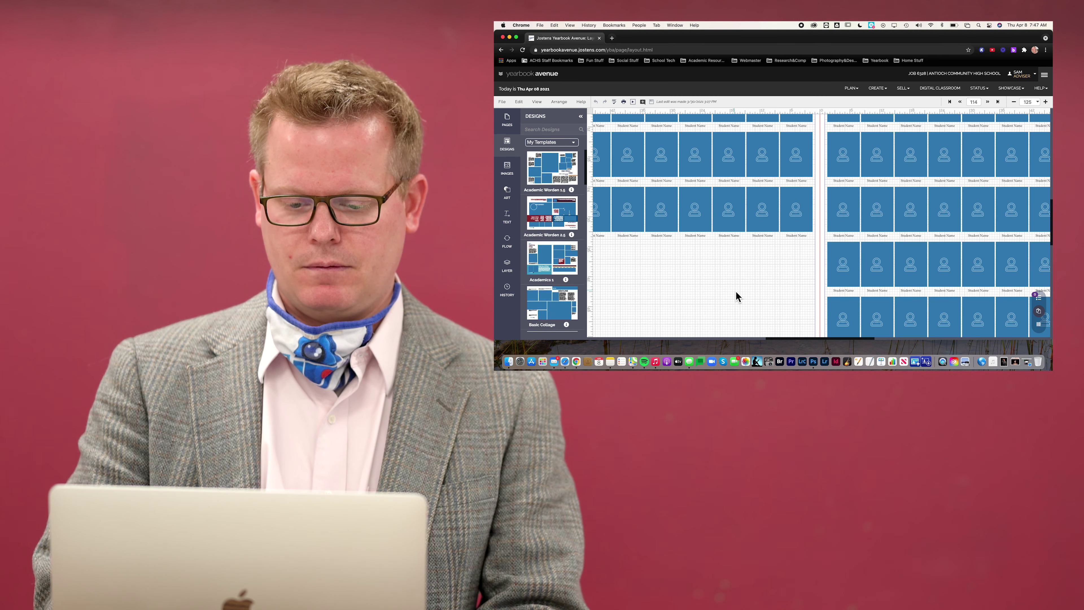
pyautogui.scroll(-2, 737, 296)
pyautogui.hscroll(-1, 737, 296)
pyautogui.scroll(-3, 737, 296)
pyautogui.hscroll(-3, 737, 296)
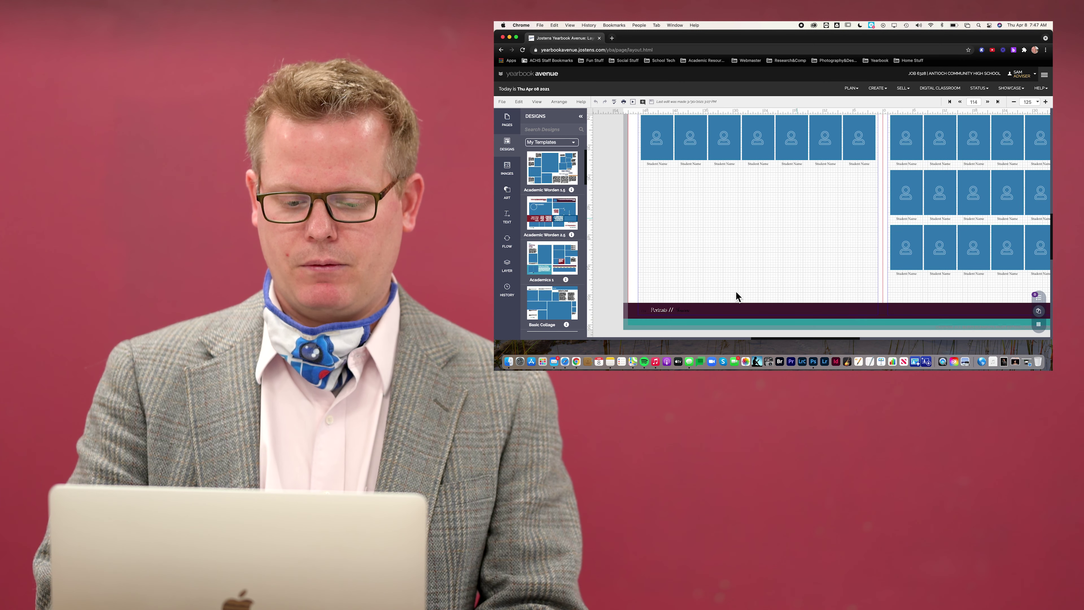
pyautogui.scroll(-1, 738, 296)
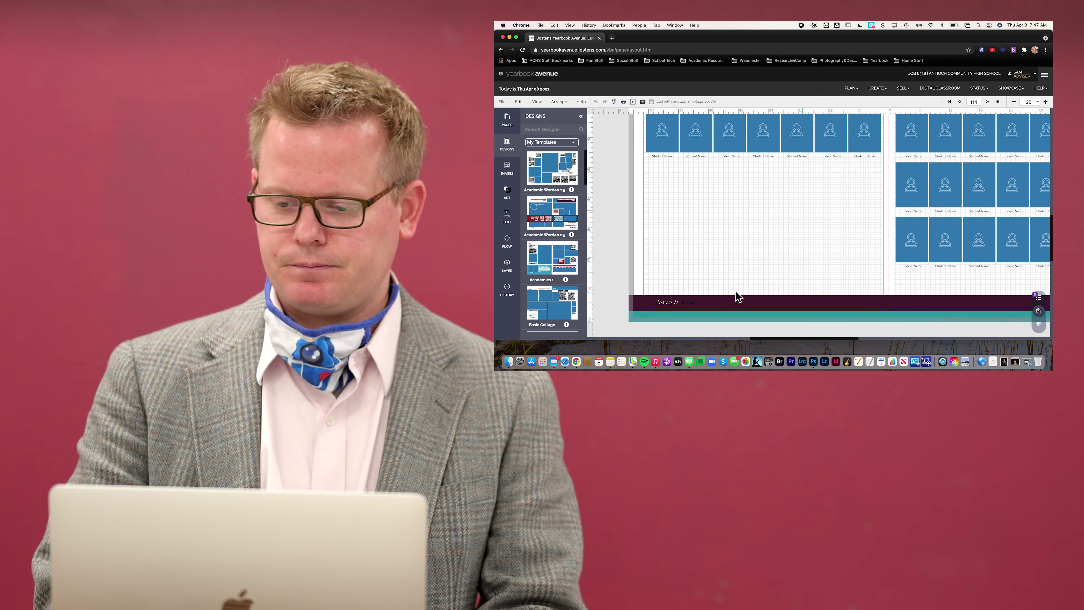
pyautogui.click(1046, 102)
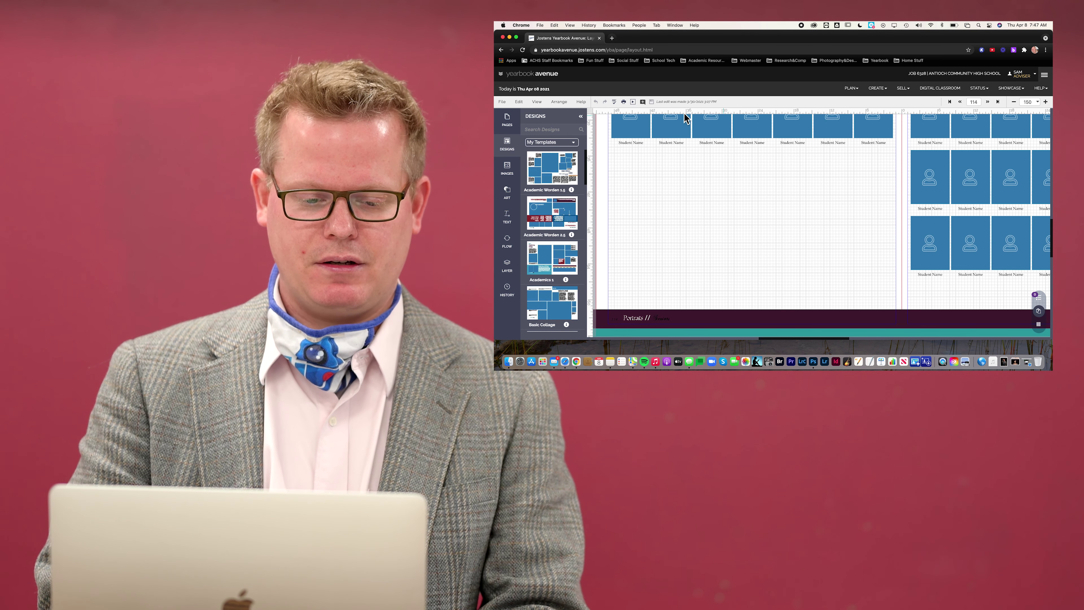
# Load the My Click-N-Go! designs from the Custom design categories
pyautogui.click(567, 144)
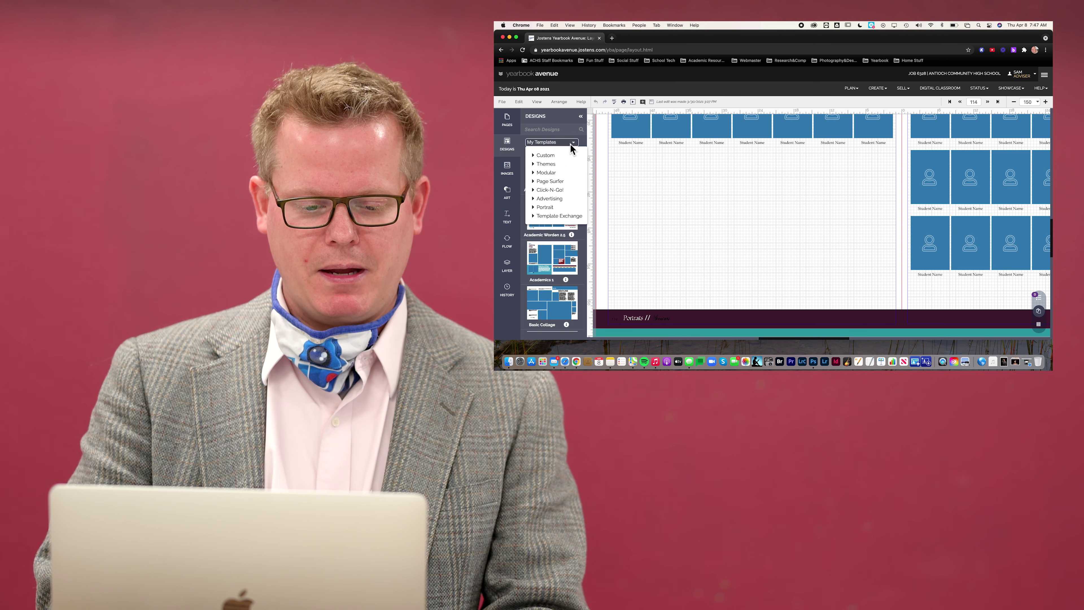
pyautogui.click(540, 158)
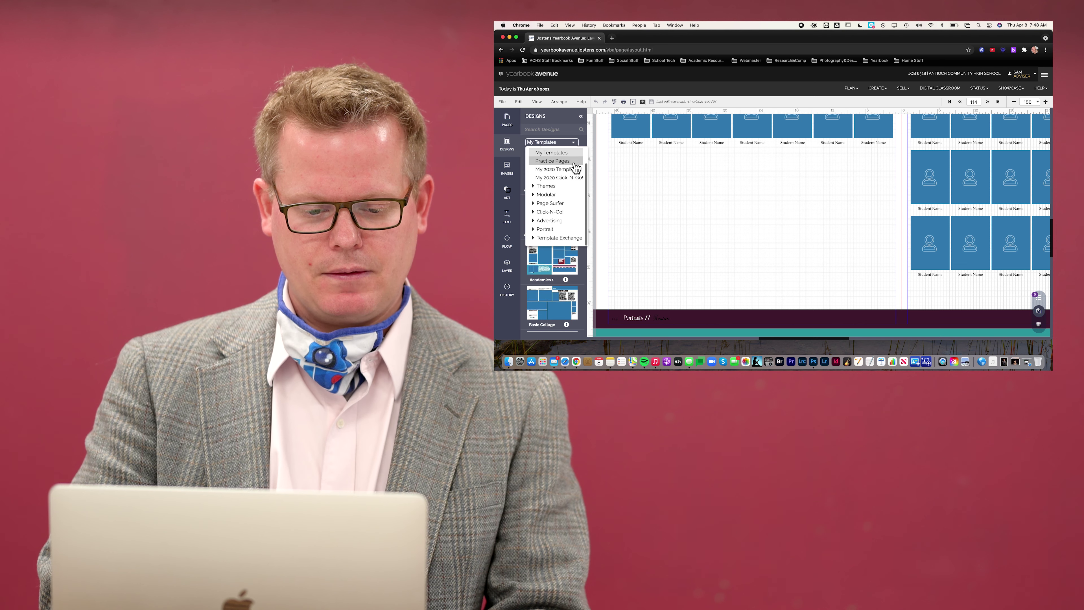
pyautogui.scroll(1, 570, 168)
pyautogui.click(553, 150)
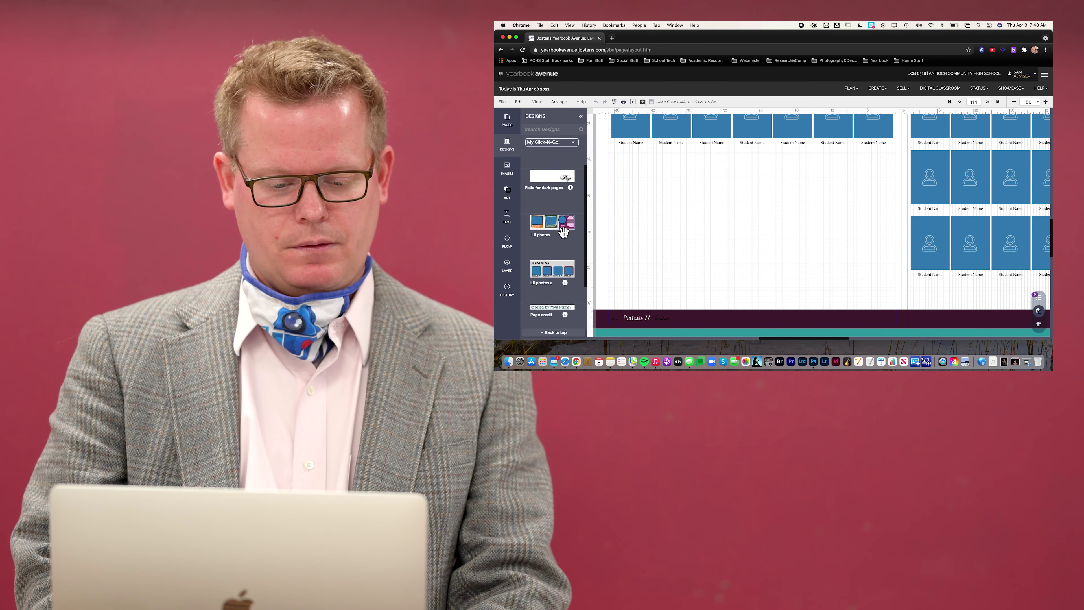
pyautogui.scroll(-3, 566, 234)
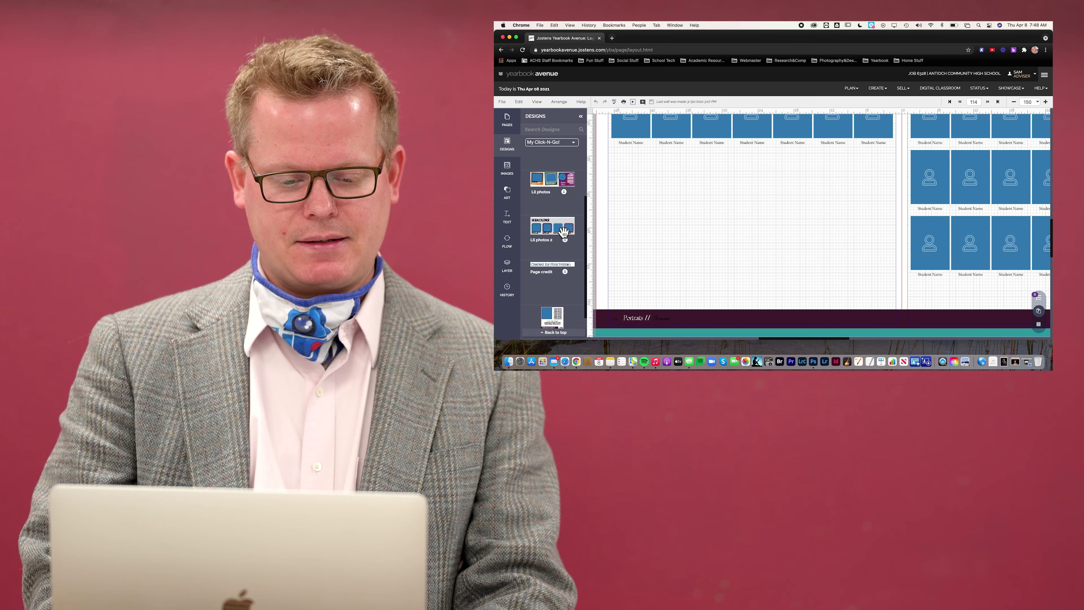
pyautogui.scroll(-1, 563, 232)
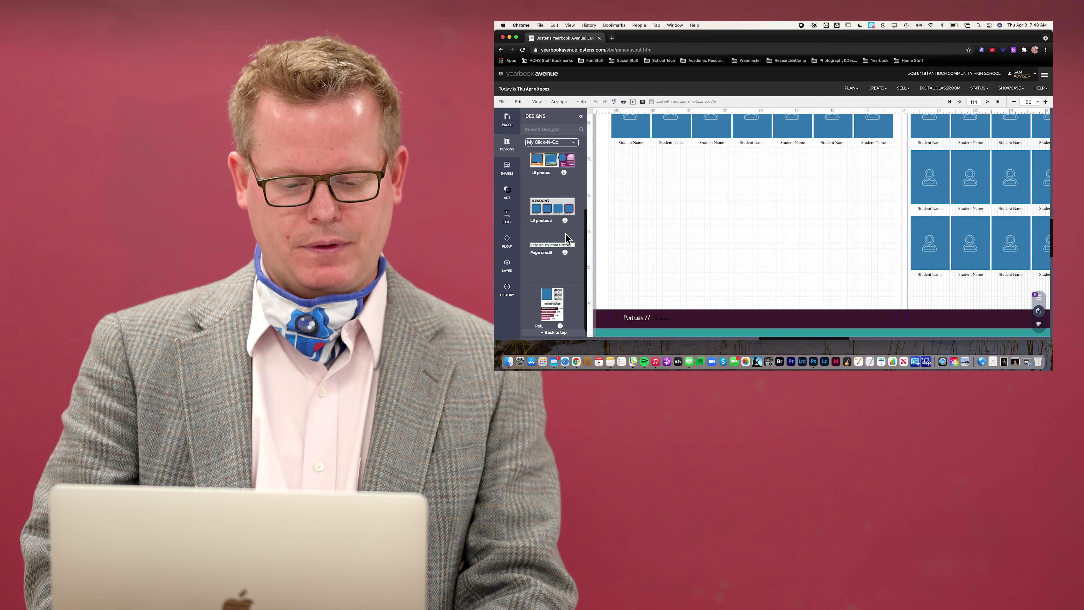
# Place the Lil photos and Lil photos 2 designs on the page, deleting each
pyautogui.moveTo(541, 160); pyautogui.dragTo(606, 197)
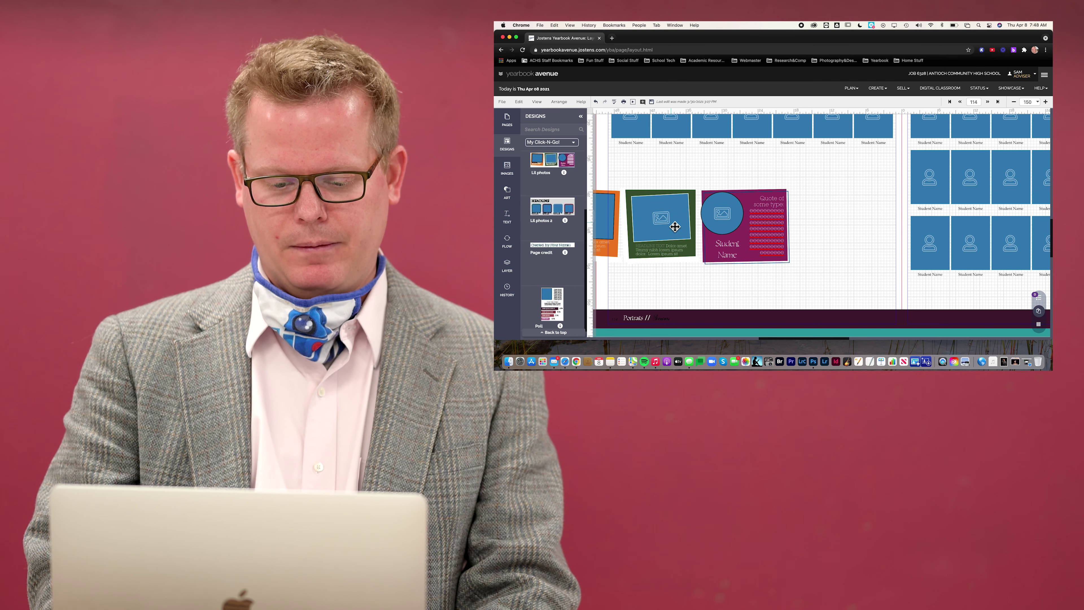
pyautogui.moveTo(674, 227); pyautogui.dragTo(753, 205)
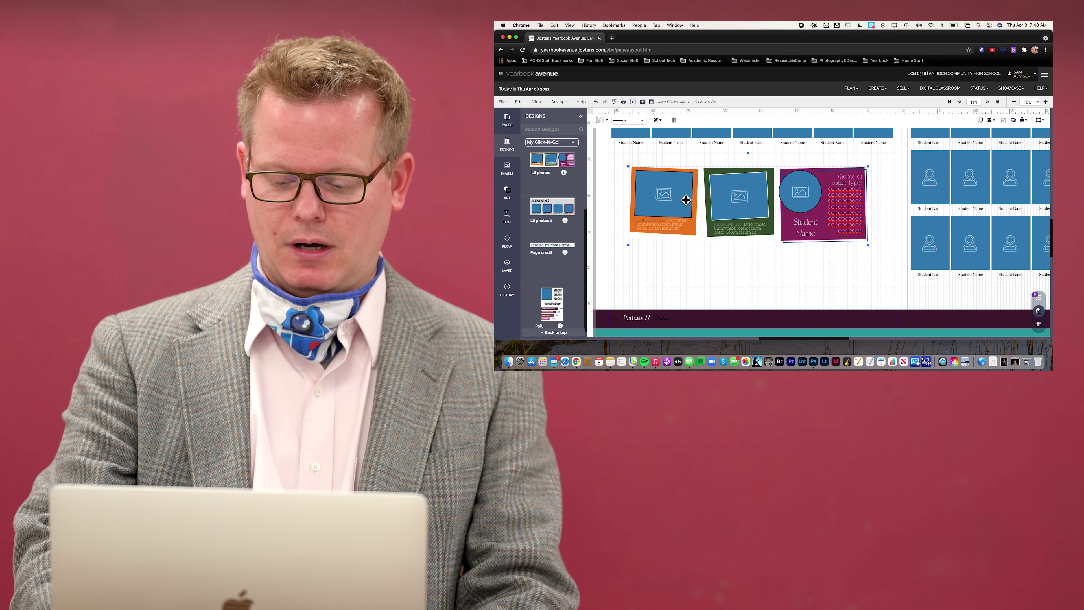
pyautogui.press('Delete')
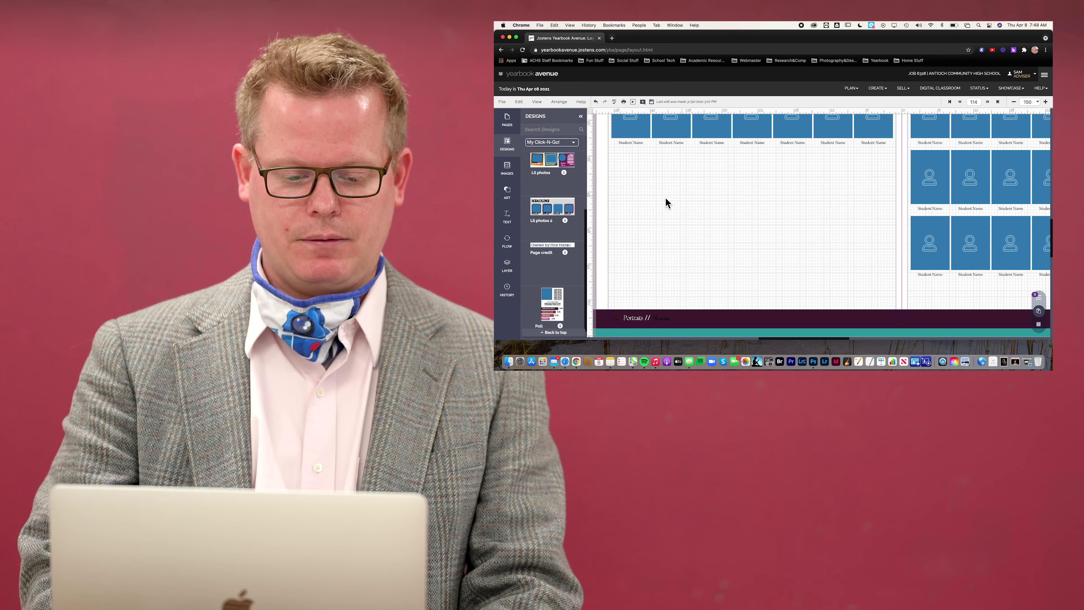
pyautogui.moveTo(555, 203); pyautogui.dragTo(748, 252)
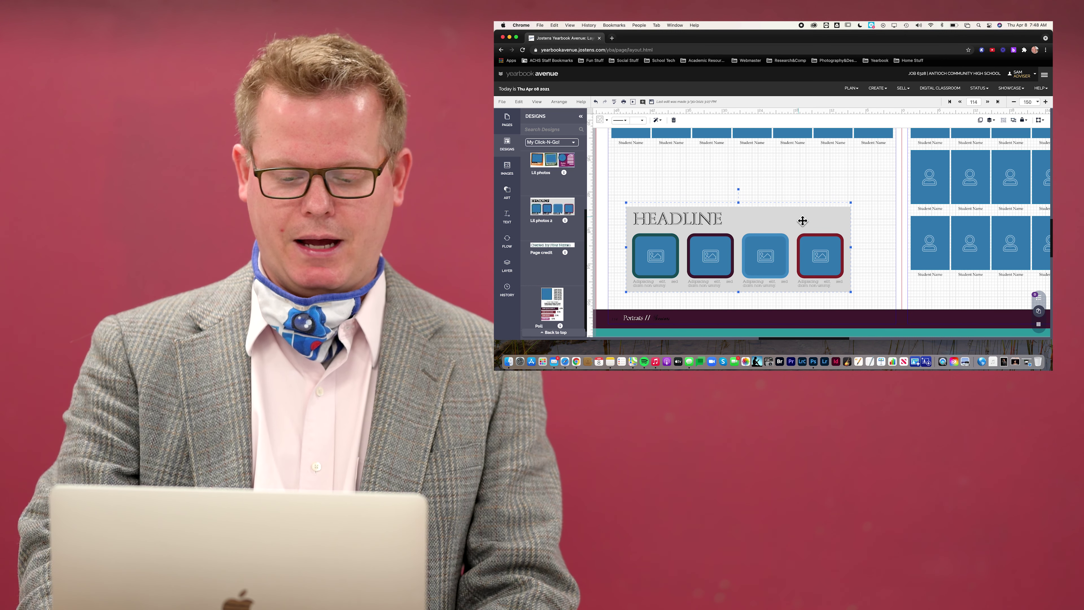
pyautogui.press('Delete')
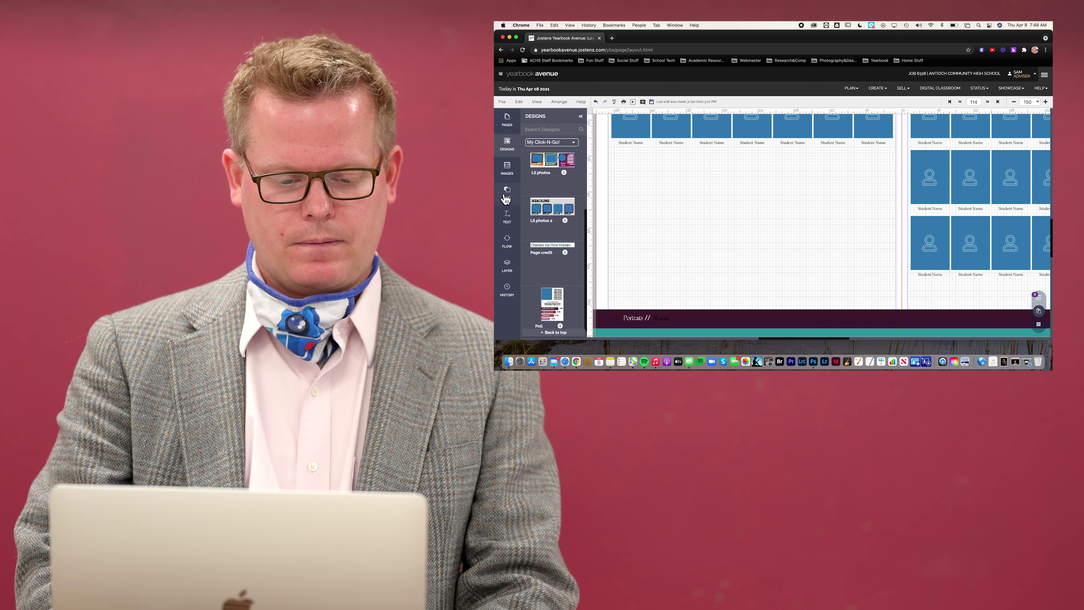
pyautogui.click(508, 170)
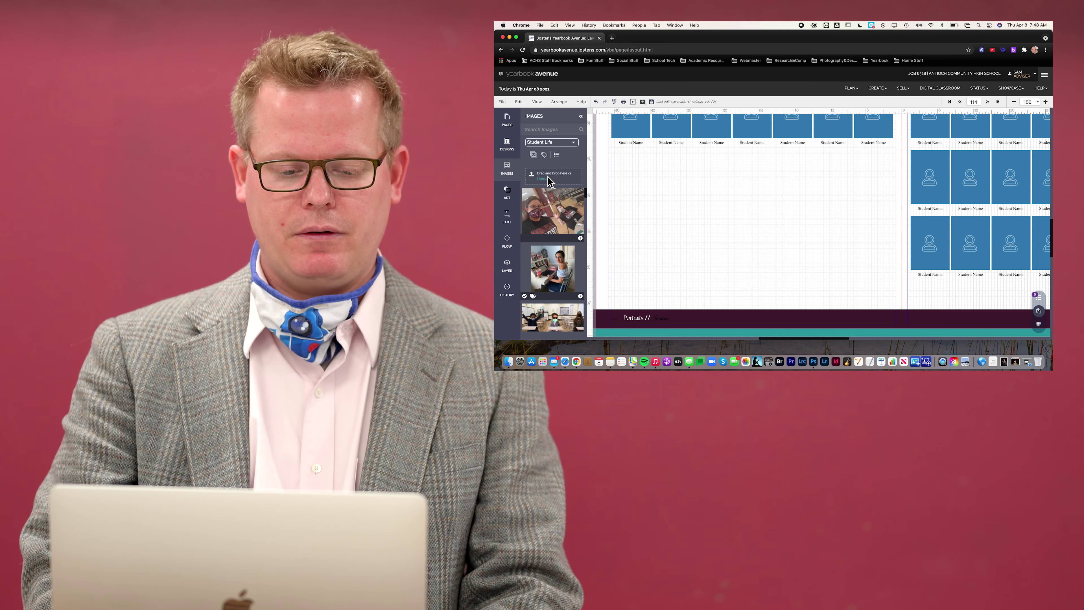
# Upload flat Worden-2.jpg, soccer-2.jpg and soccer.jpg from the Facebook folder
pyautogui.click(549, 177)
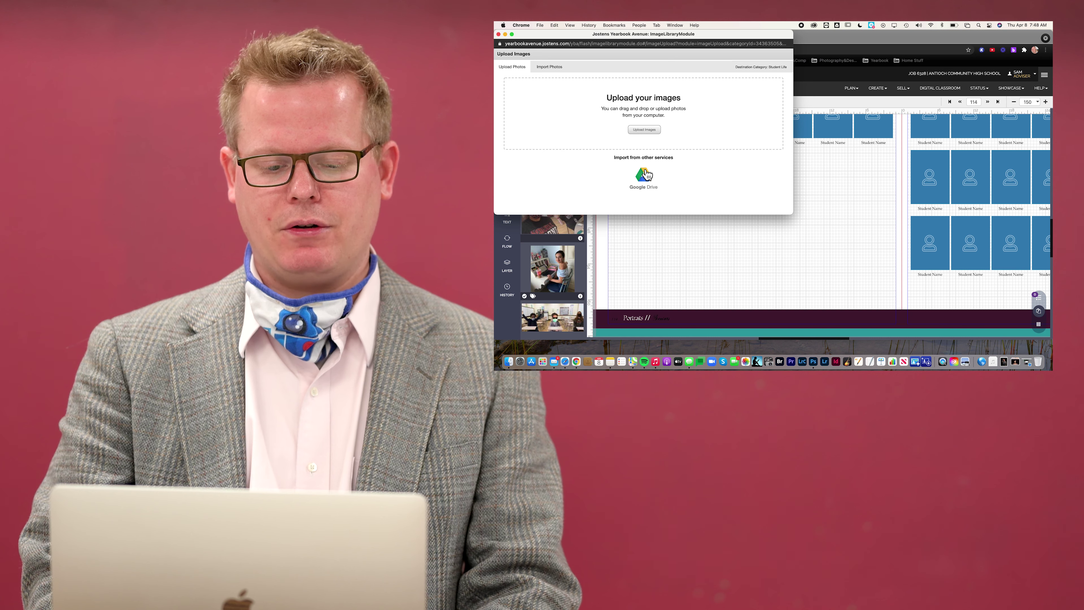
pyautogui.click(642, 129)
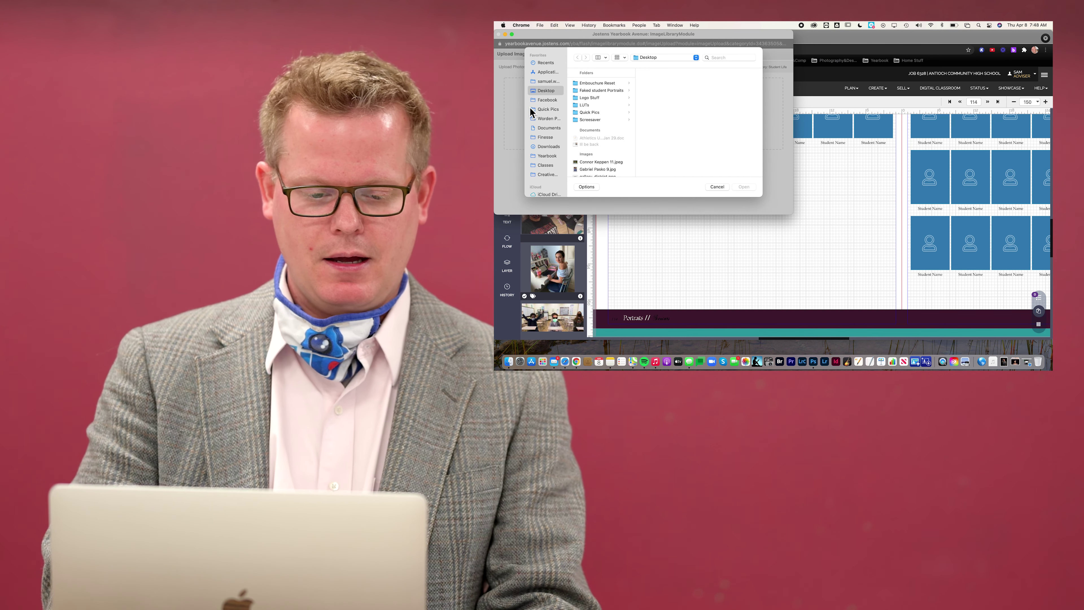
pyautogui.click(545, 100)
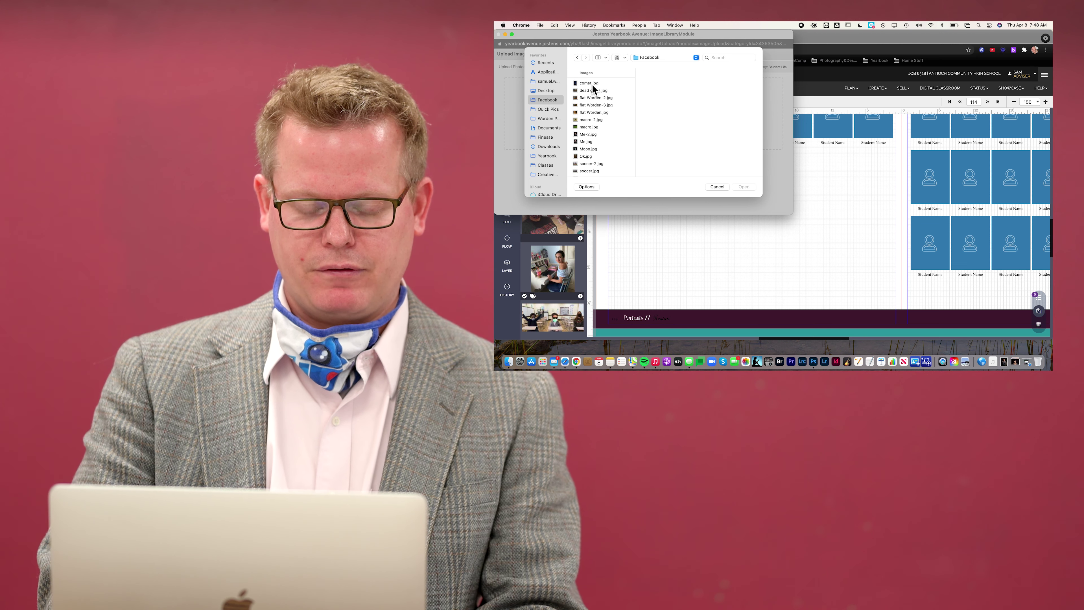
pyautogui.click(600, 99)
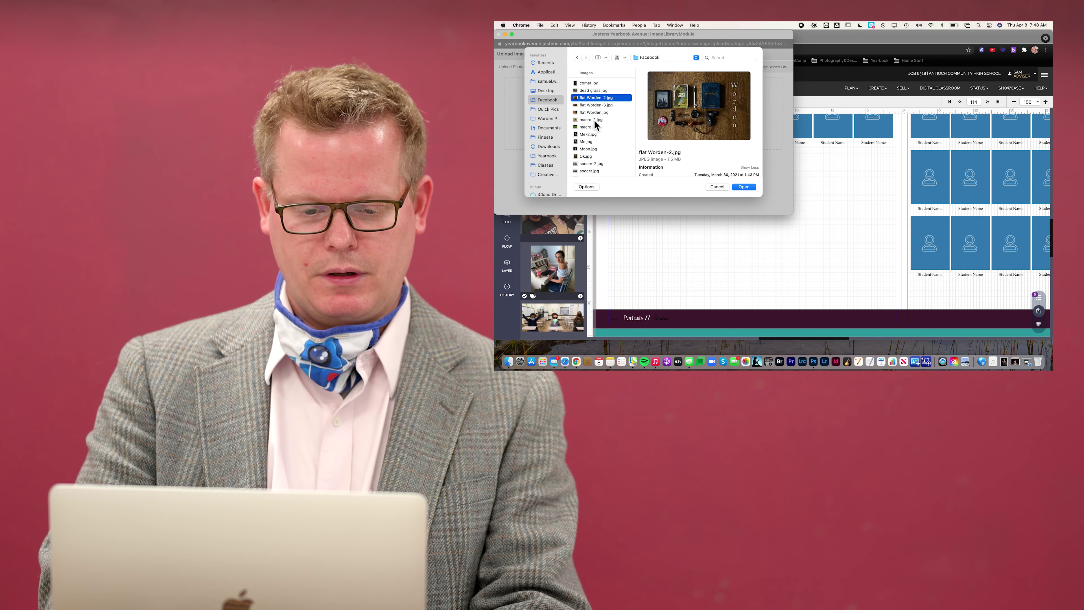
pyautogui.keyDown('super'); pyautogui.click(591, 163); pyautogui.keyUp('super')
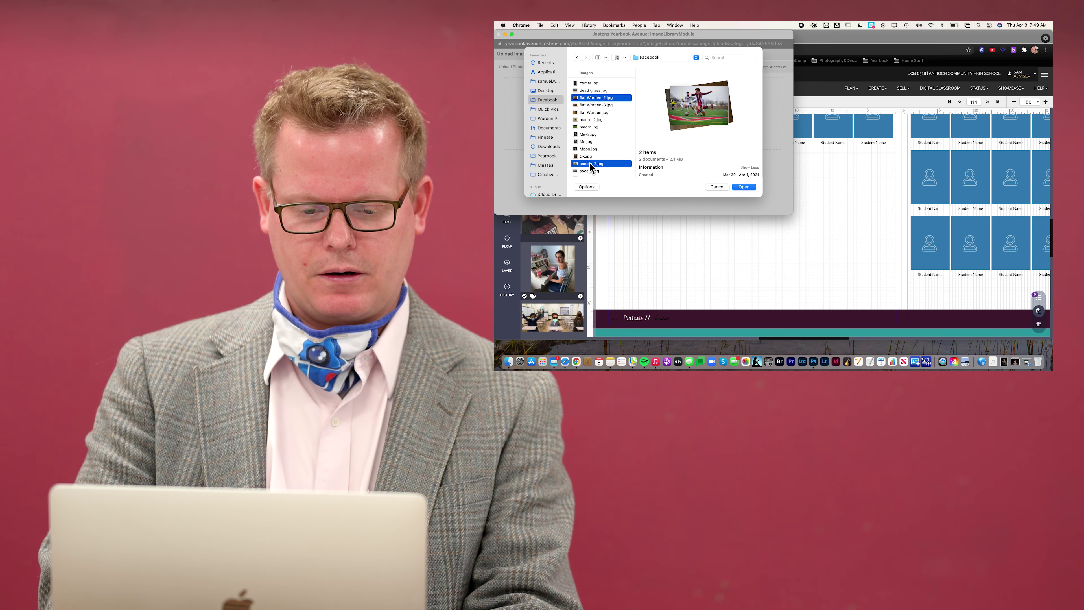
pyautogui.keyDown('super'); pyautogui.click(590, 170); pyautogui.keyUp('super')
pyautogui.click(744, 187)
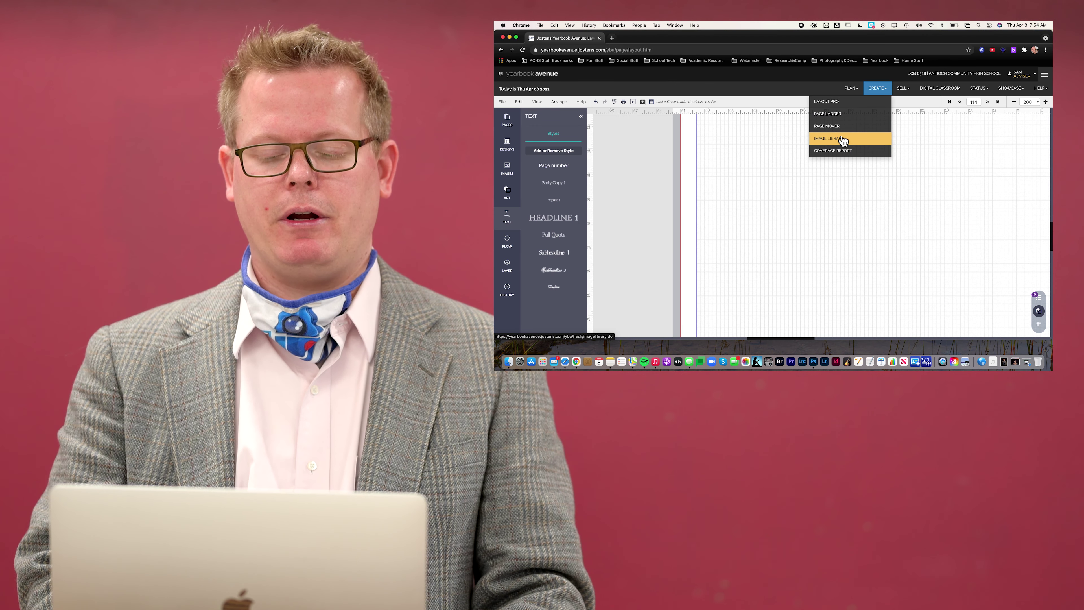
# Leave the layout for the Image Library and collapse the Student Life subfolders
pyautogui.click(843, 140)
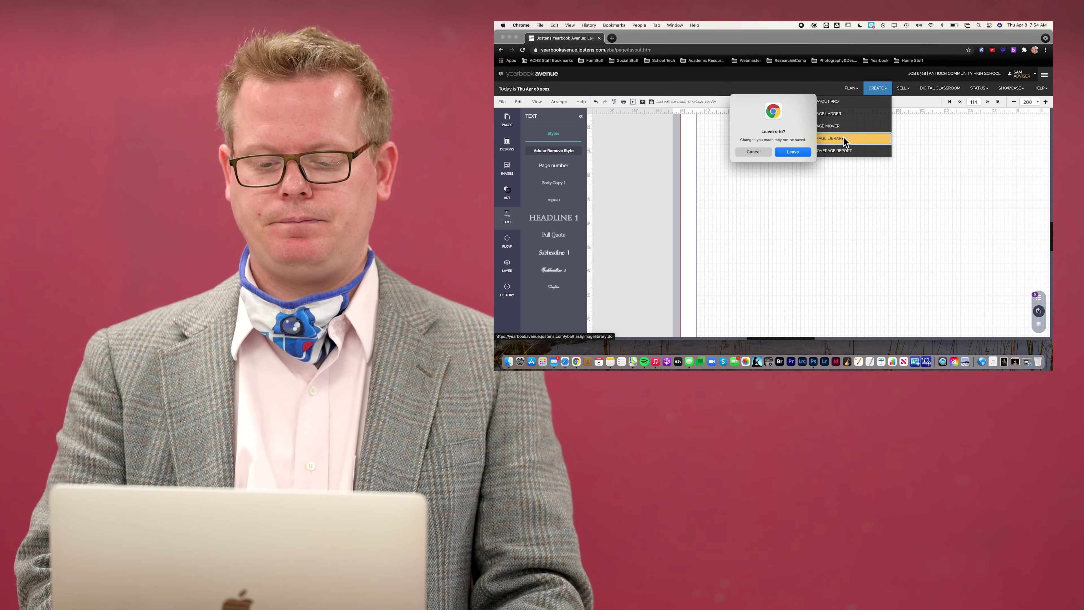
pyautogui.click(802, 151)
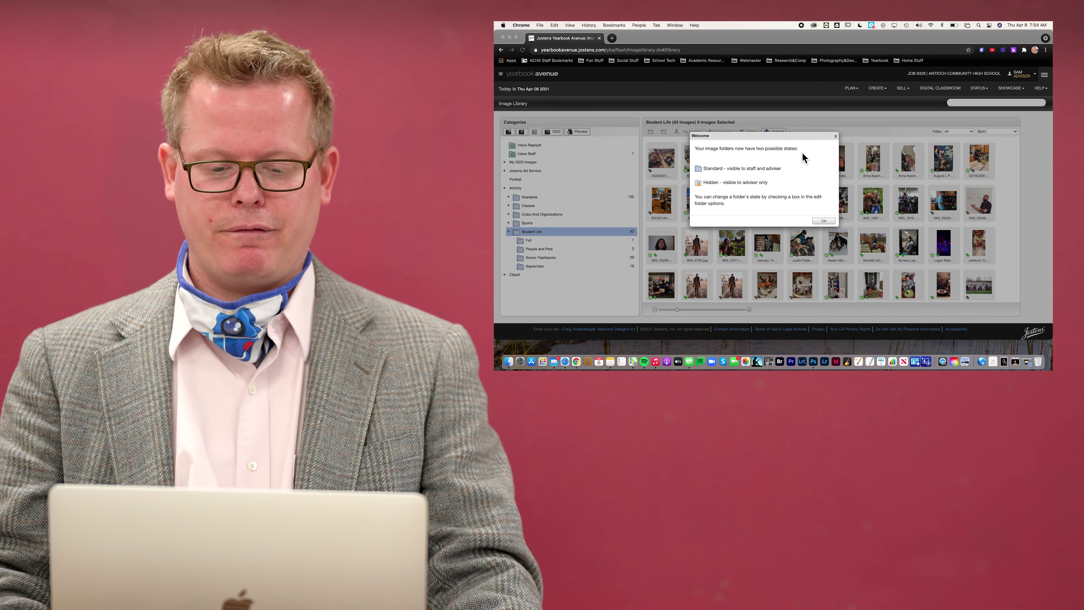
pyautogui.click(824, 221)
pyautogui.click(824, 222)
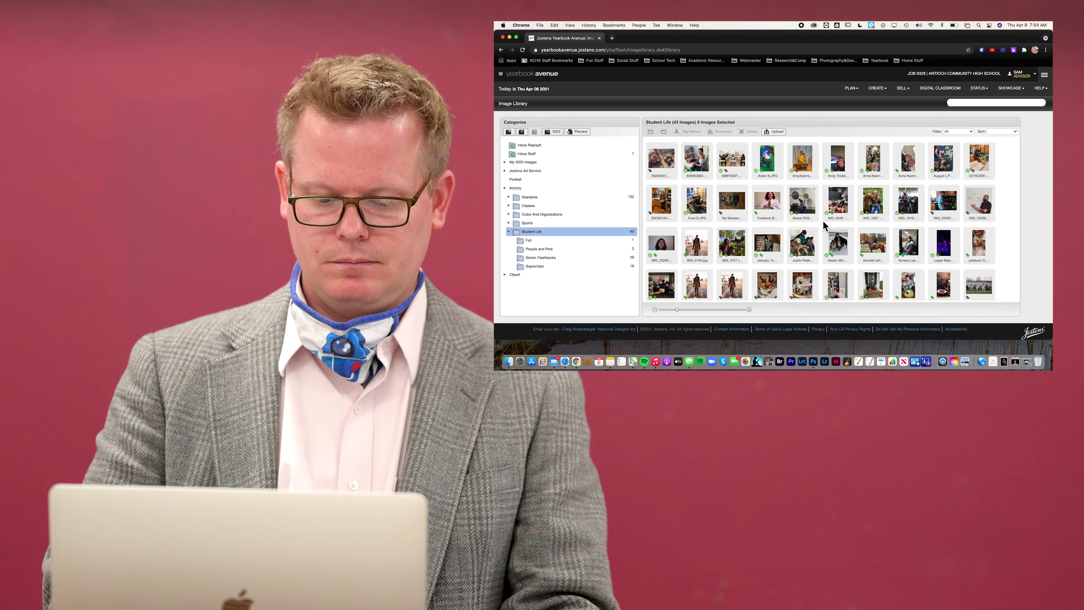
pyautogui.moveTo(571, 262); pyautogui.dragTo(532, 233)
pyautogui.click(509, 232)
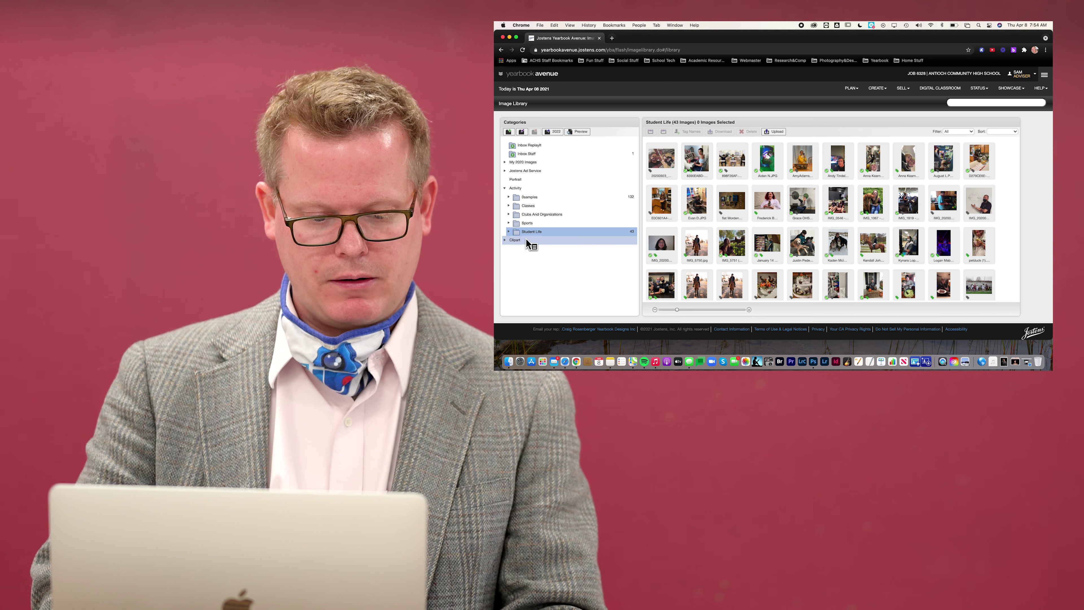
# Create a 'Portrait Stories' category under Activity
pyautogui.click(515, 188)
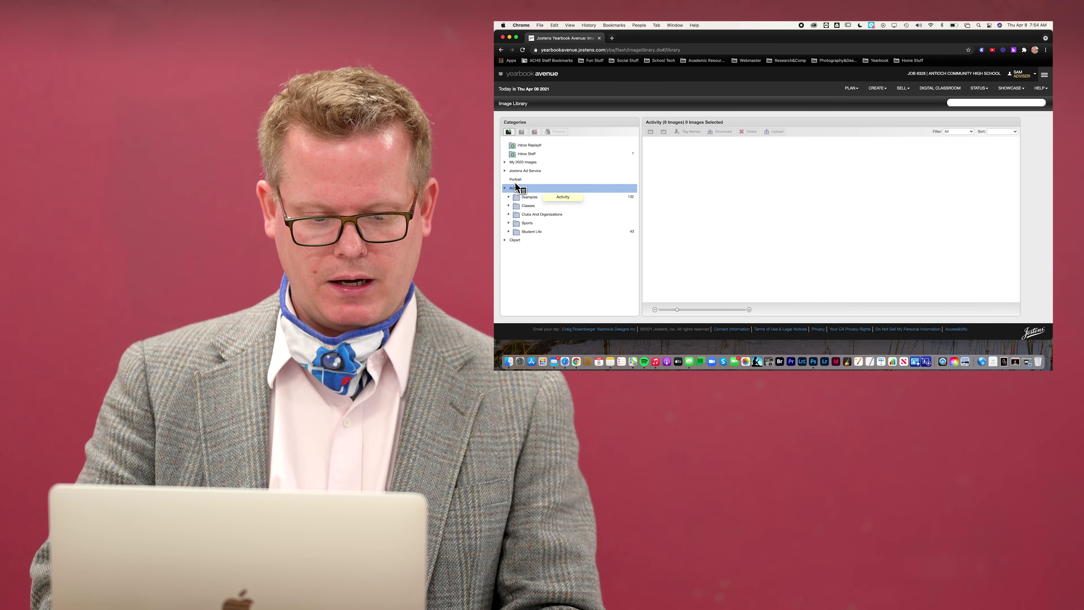
pyautogui.click(510, 132)
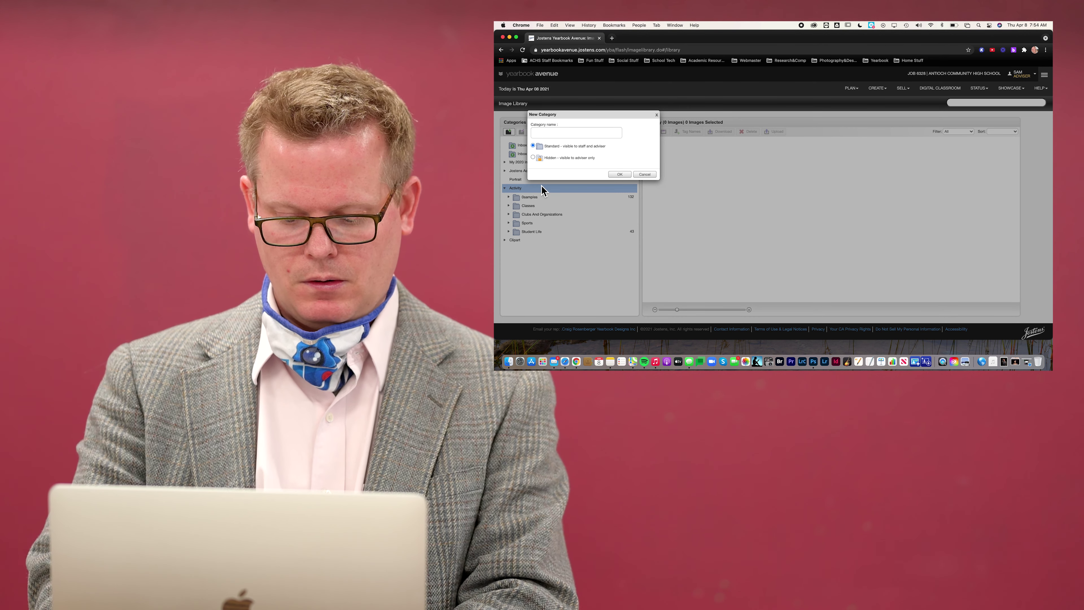
pyautogui.click(552, 132)
pyautogui.write('Portrait Stories')
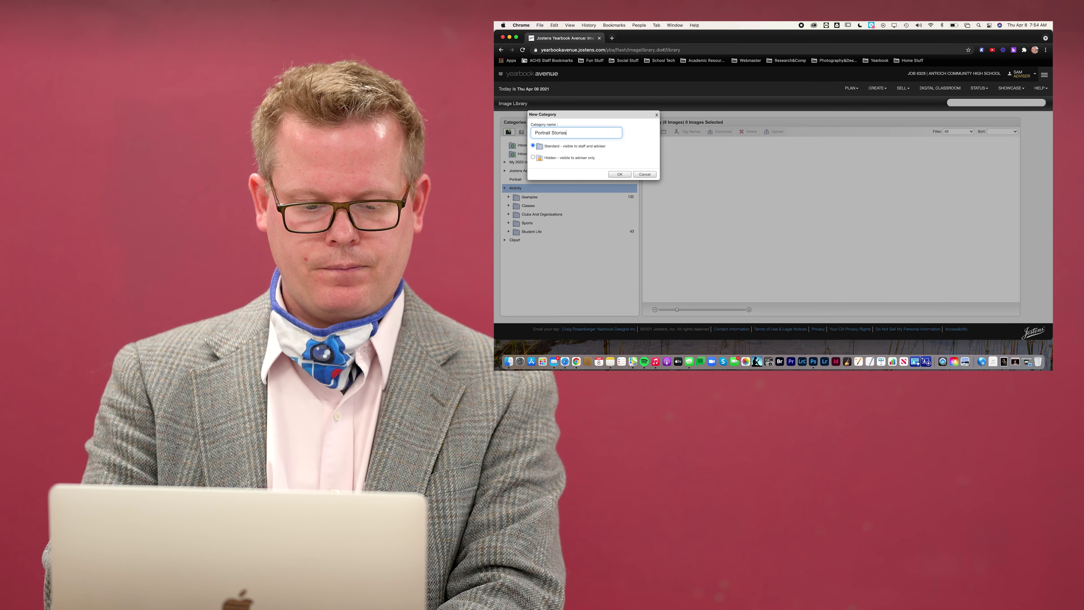
pyautogui.click(619, 175)
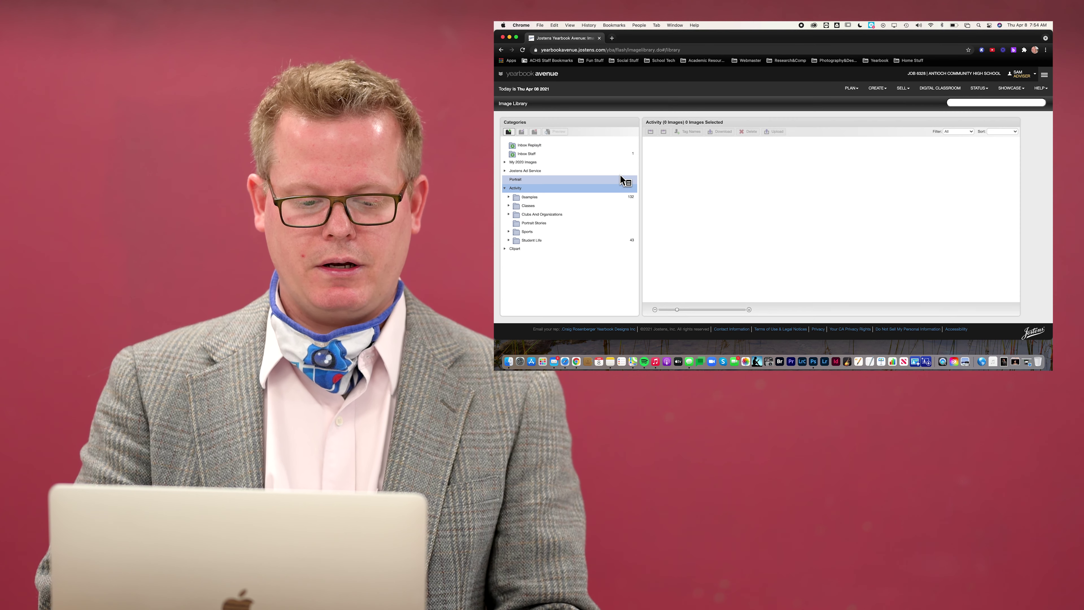
# Add a subfolder named for the featured student inside Portrait Stories and open it
pyautogui.click(523, 224)
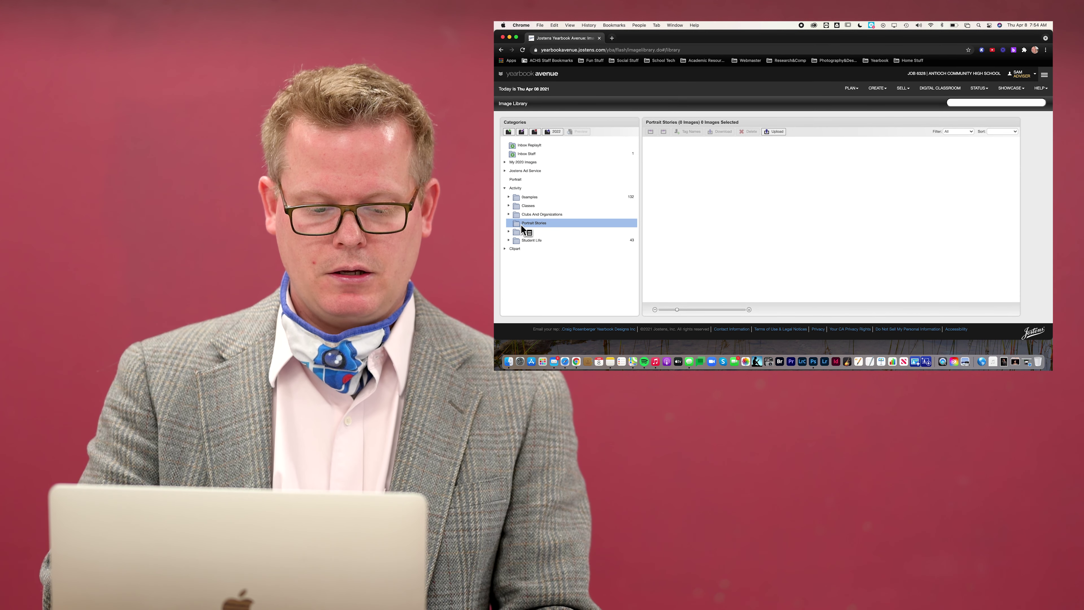
pyautogui.click(512, 133)
pyautogui.click(547, 136)
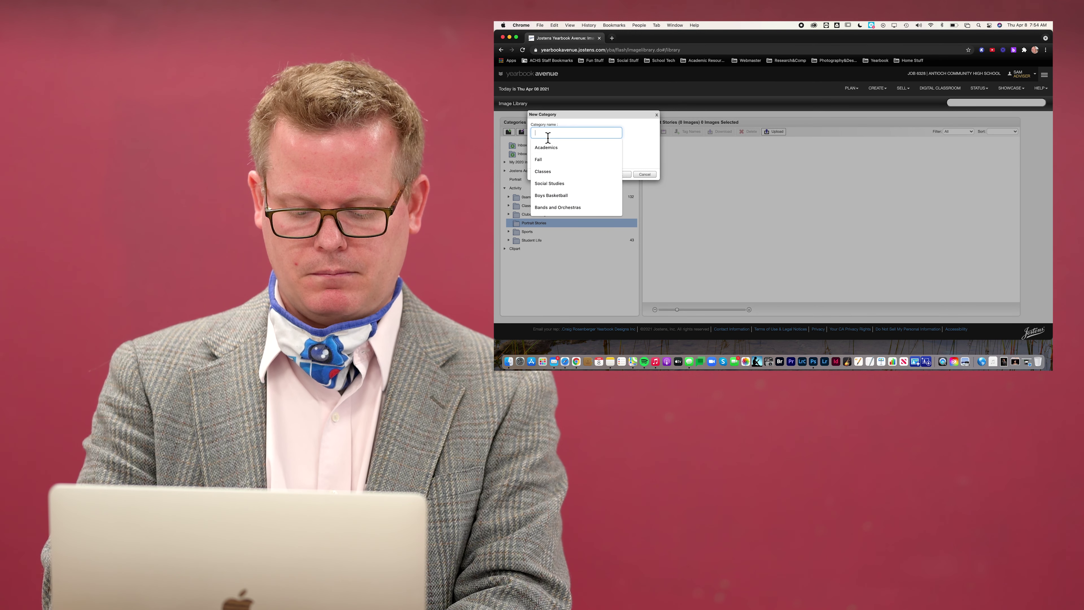
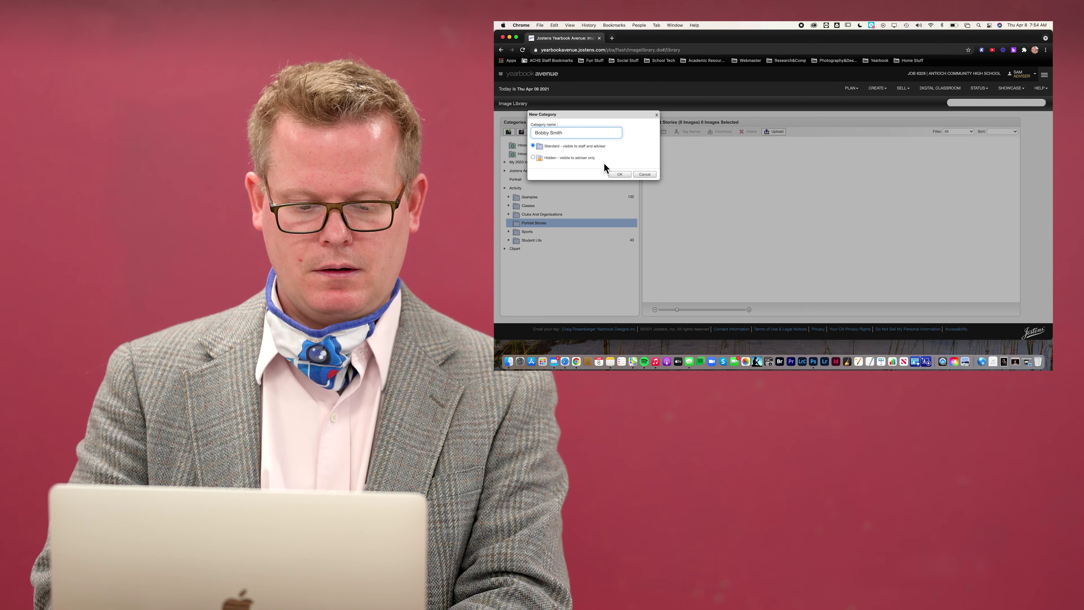
pyautogui.click(619, 174)
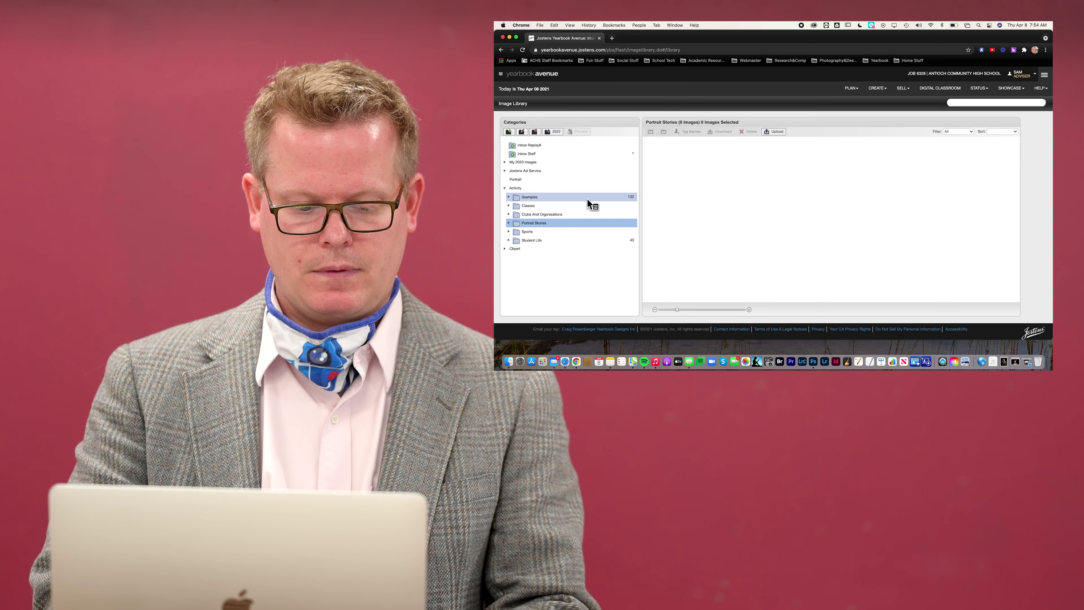
pyautogui.click(509, 223)
pyautogui.click(529, 231)
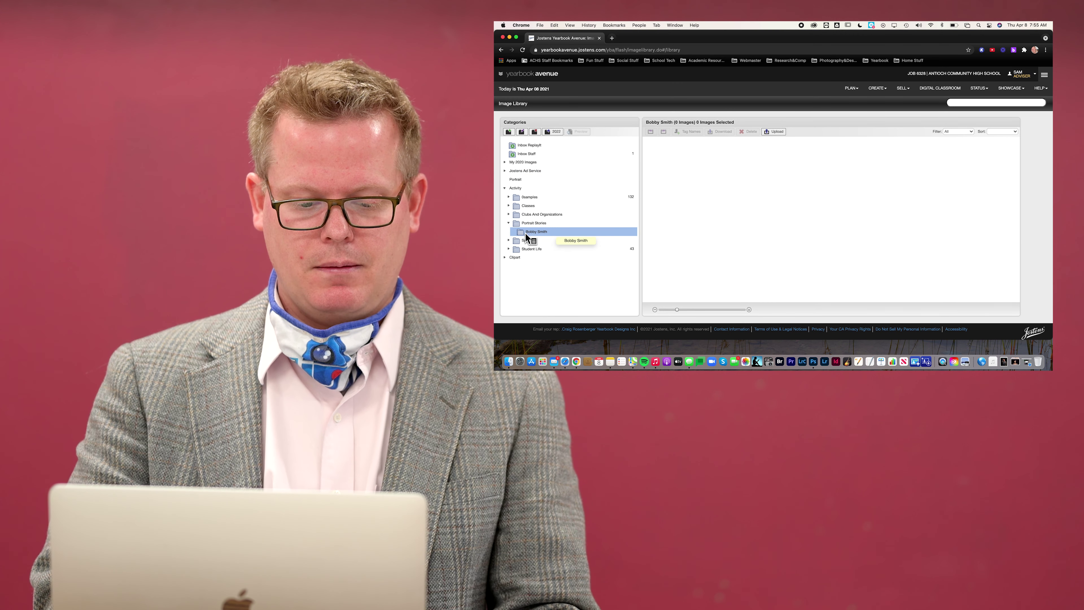
# Return to page 114 in the layout editor via the Page Ladder
pyautogui.click(883, 94)
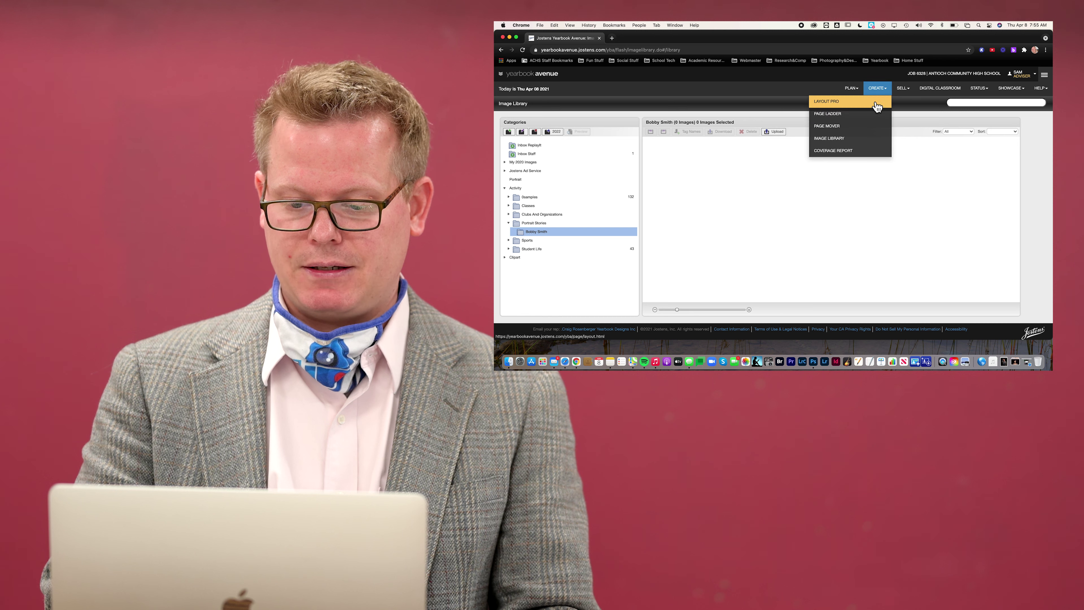
pyautogui.click(853, 114)
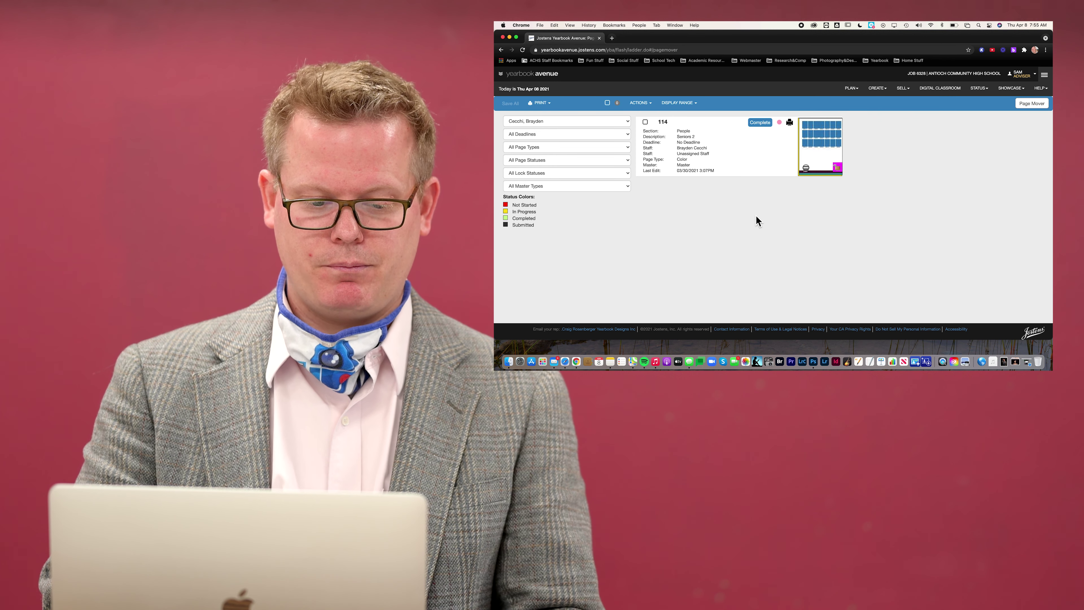
pyautogui.click(813, 156)
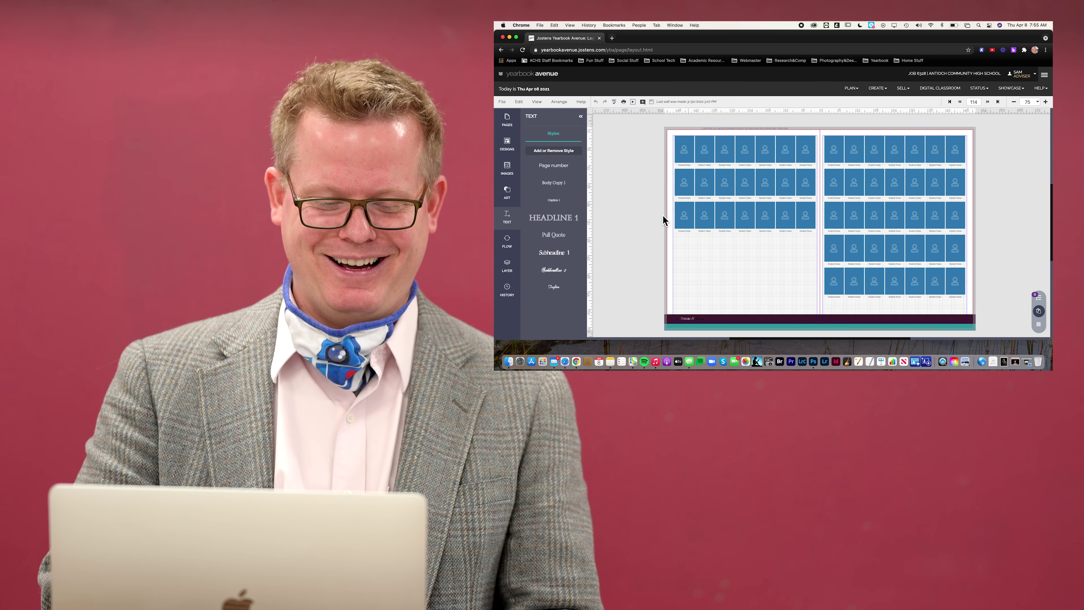
# Set the Images source to the student's Portrait Stories subfolder and open Upload
pyautogui.click(508, 169)
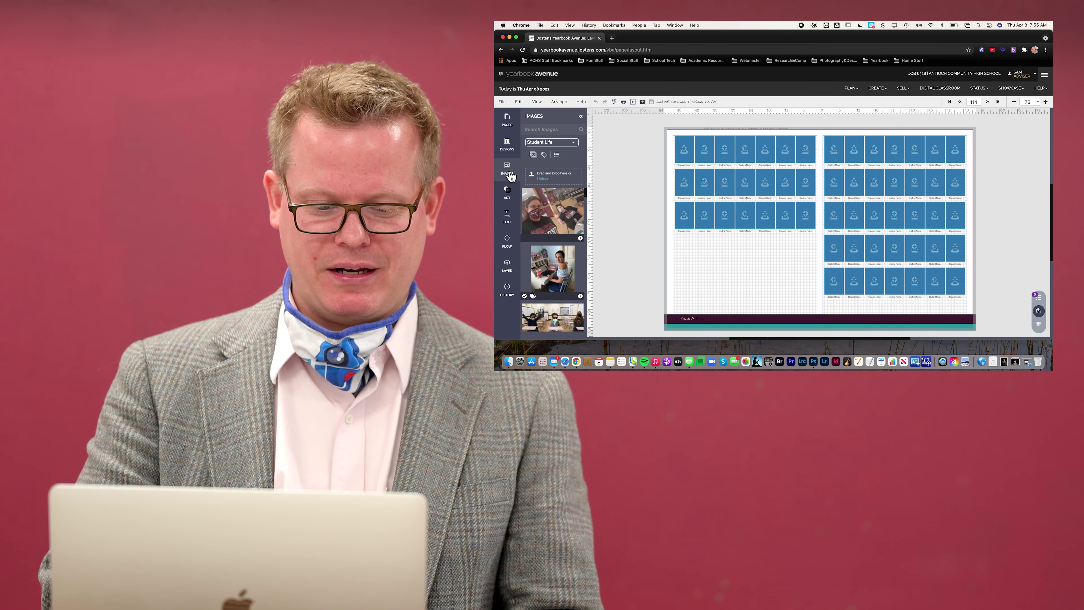
pyautogui.click(572, 142)
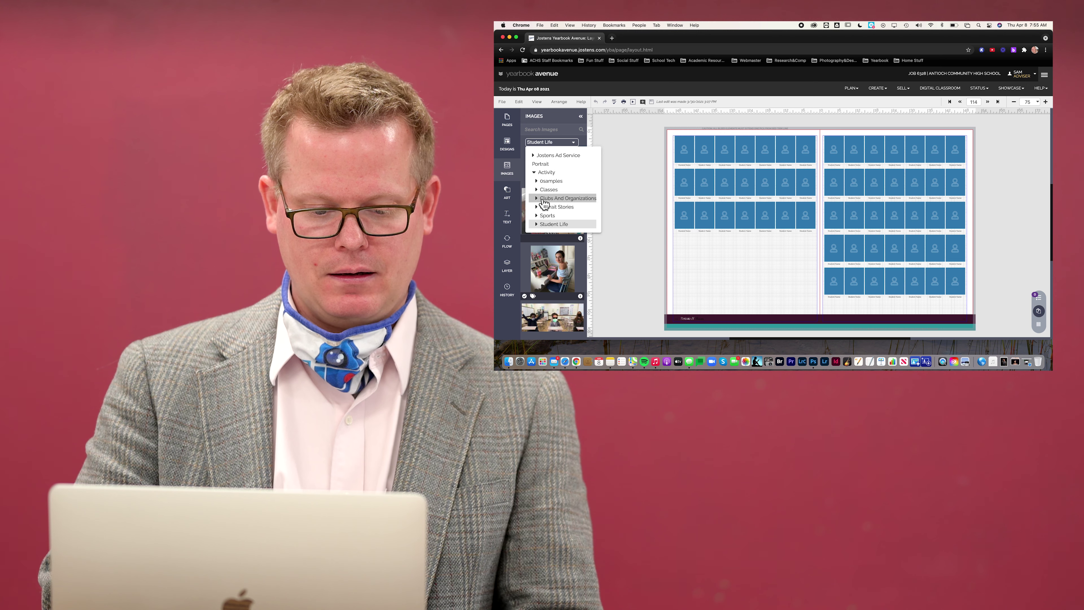
pyautogui.click(536, 207)
pyautogui.click(550, 215)
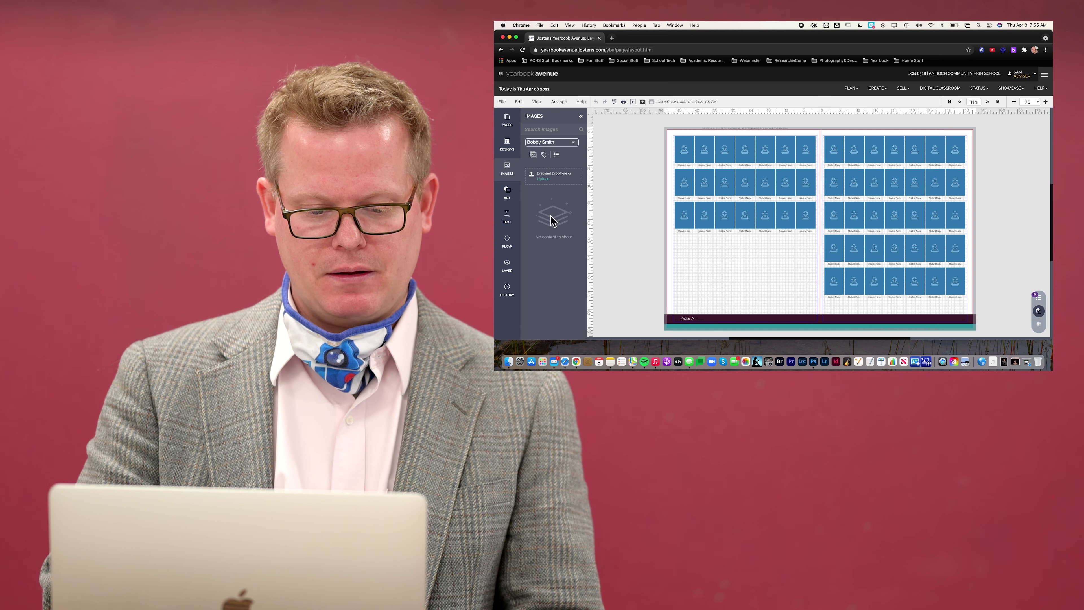
pyautogui.click(544, 179)
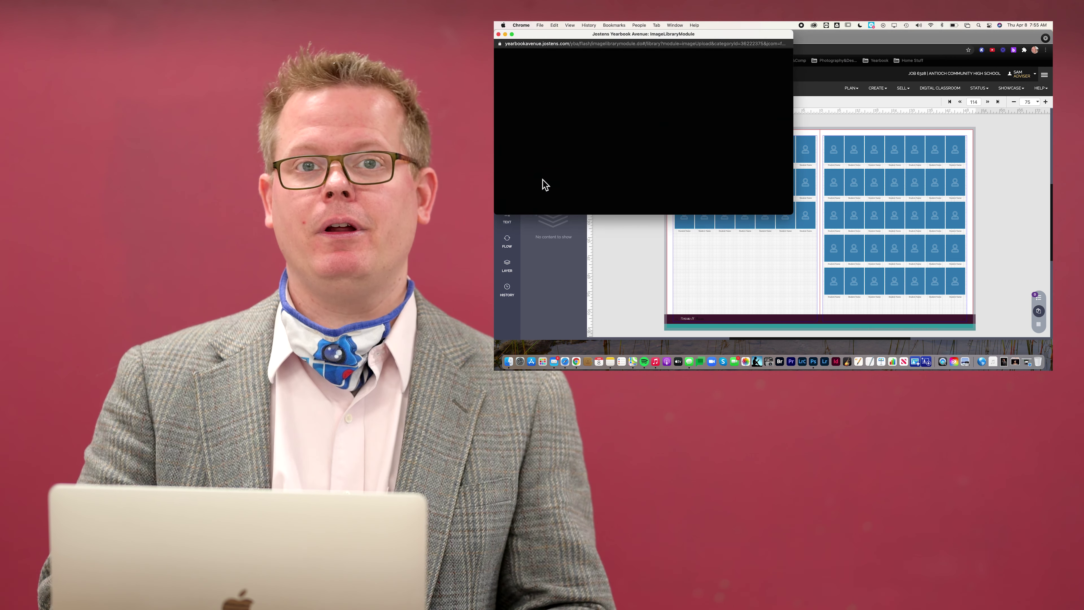
# Close the upload window and switch to the Student Life photos via the Image Library
pyautogui.click(499, 35)
pyautogui.click(877, 88)
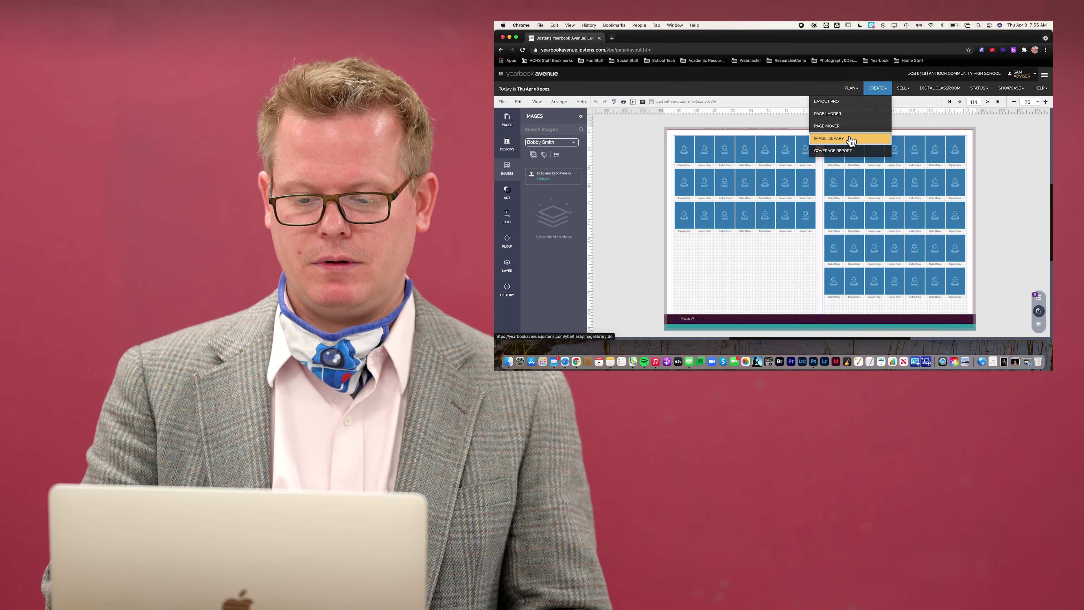
pyautogui.click(850, 138)
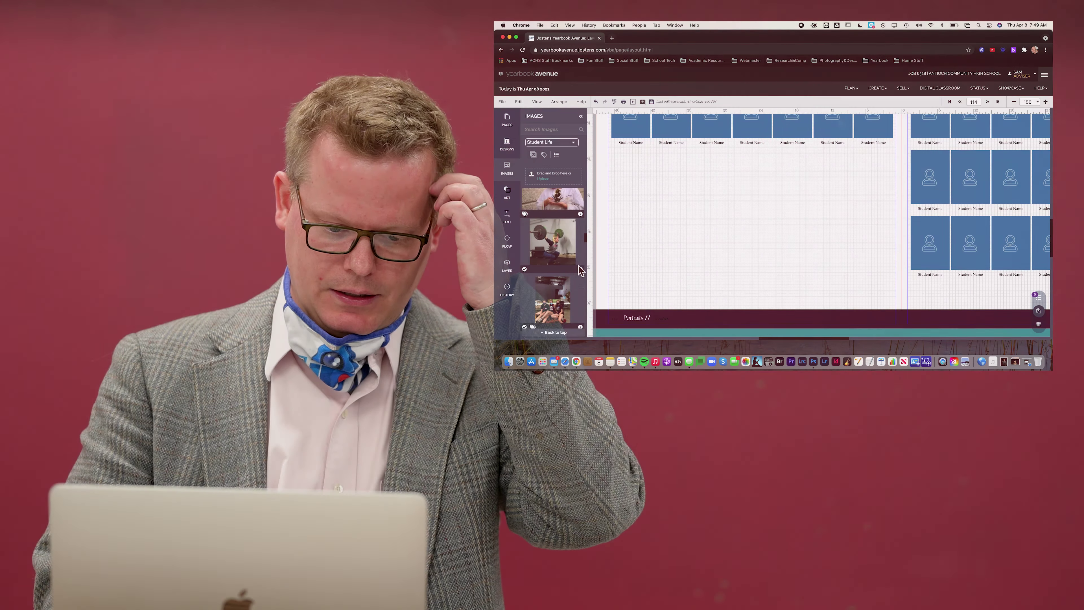
# Place the horse-riding photo on the left page and enlarge it
pyautogui.scroll(-3, 581, 269)
pyautogui.scroll(-5, 581, 269)
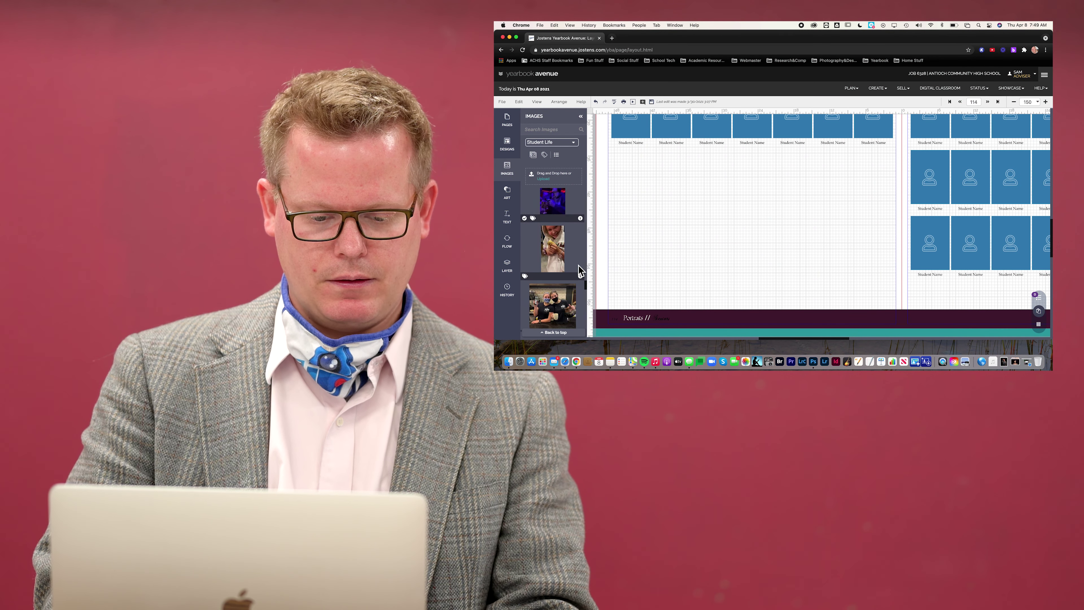
pyautogui.scroll(-5, 581, 269)
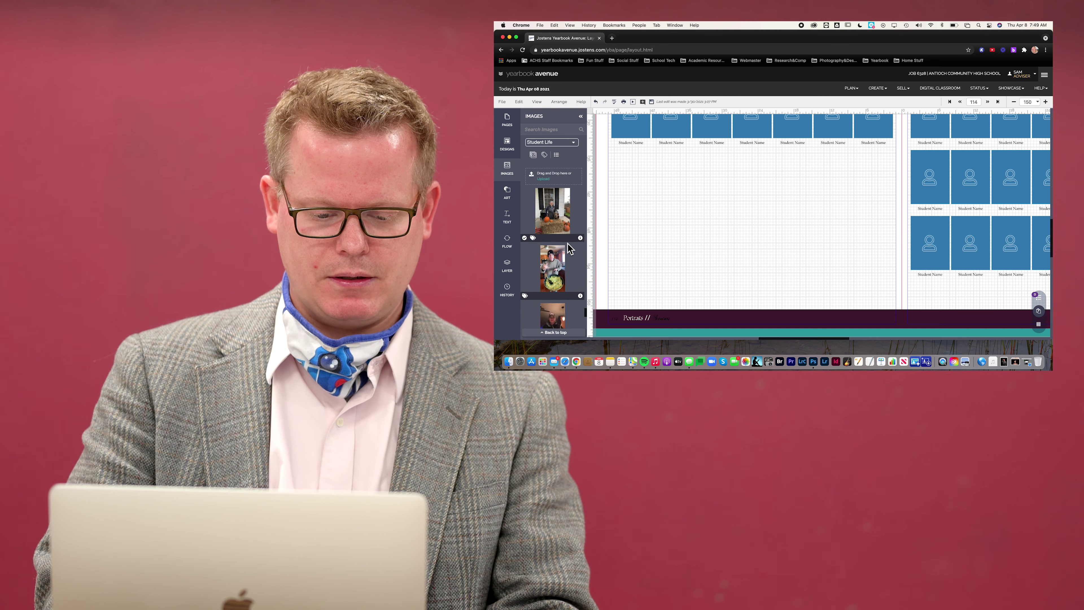
pyautogui.scroll(-5, 577, 261)
pyautogui.scroll(10, 569, 247)
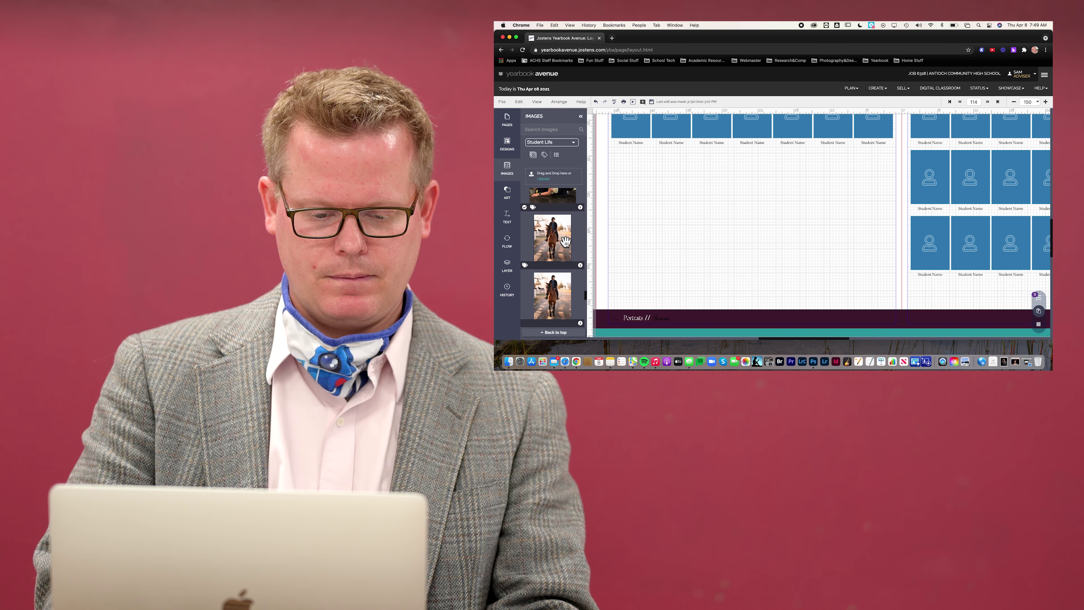
pyautogui.moveTo(552, 239); pyautogui.dragTo(684, 221)
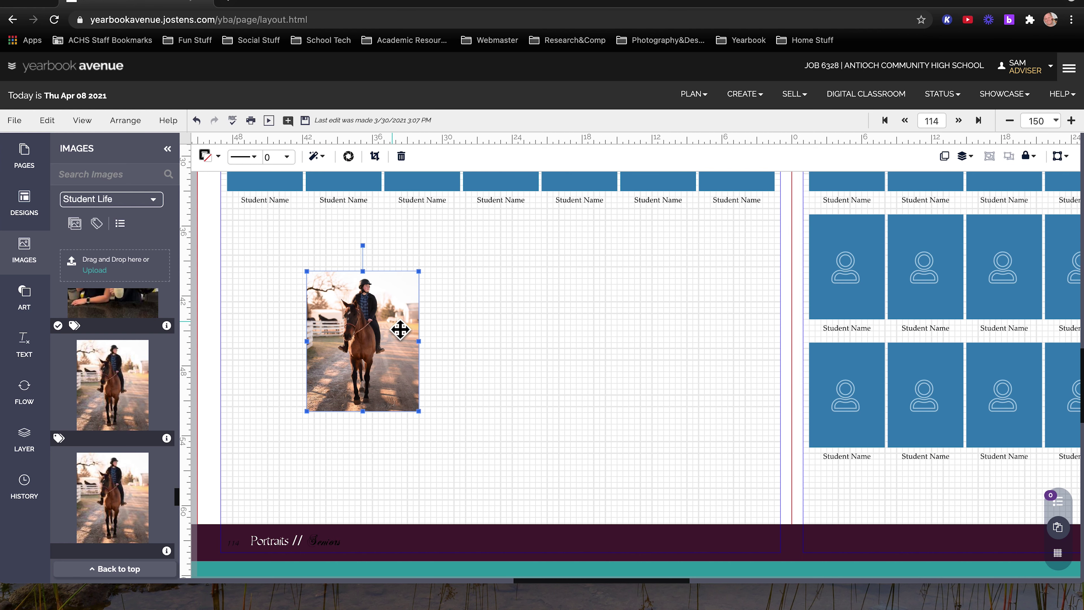
pyautogui.press('Up')
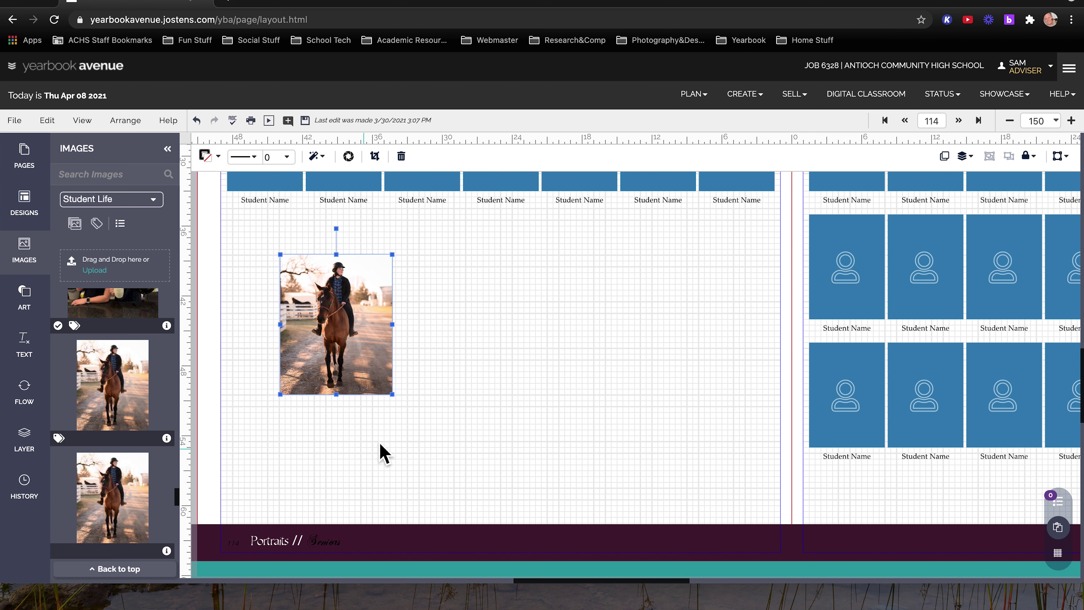
pyautogui.moveTo(403, 404); pyautogui.dragTo(467, 474)
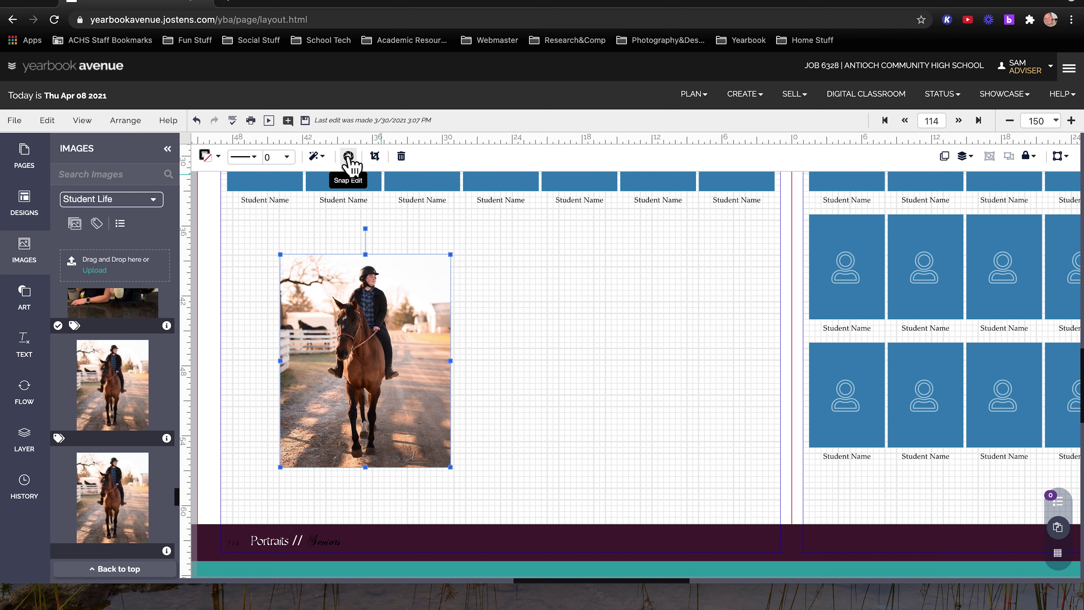
# Move the horse photo up and to the left, then deselect it
pyautogui.click(316, 157)
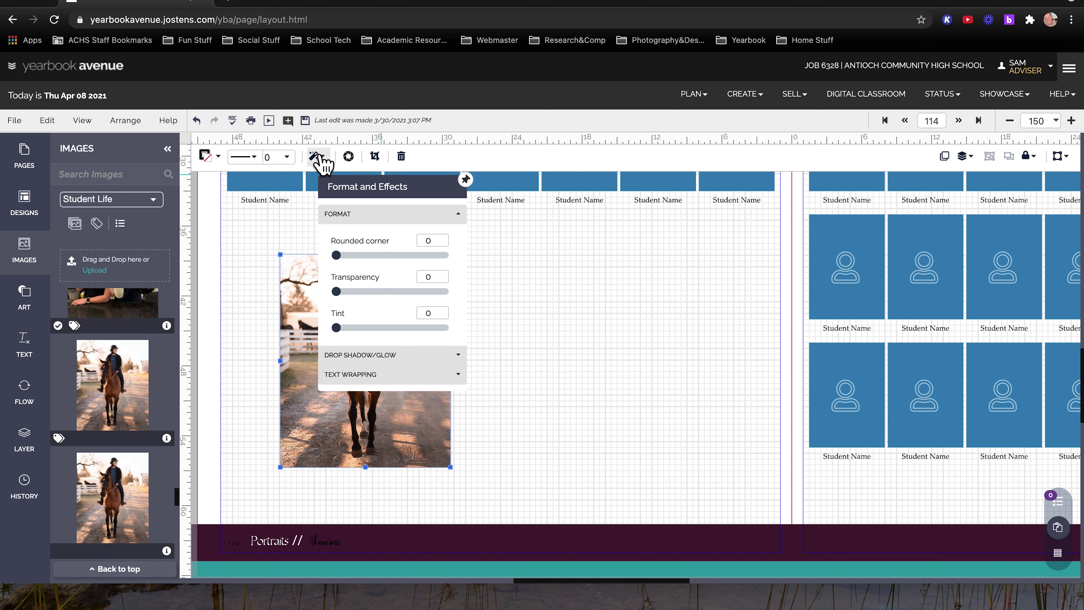
pyautogui.click(323, 159)
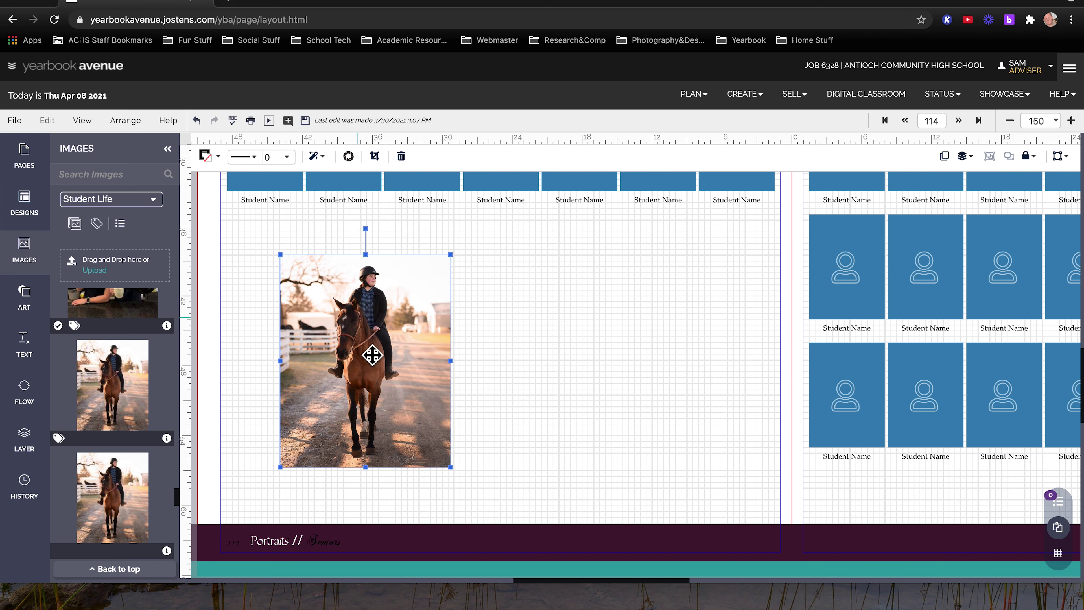
pyautogui.moveTo(377, 370); pyautogui.dragTo(418, 339)
pyautogui.click(351, 467)
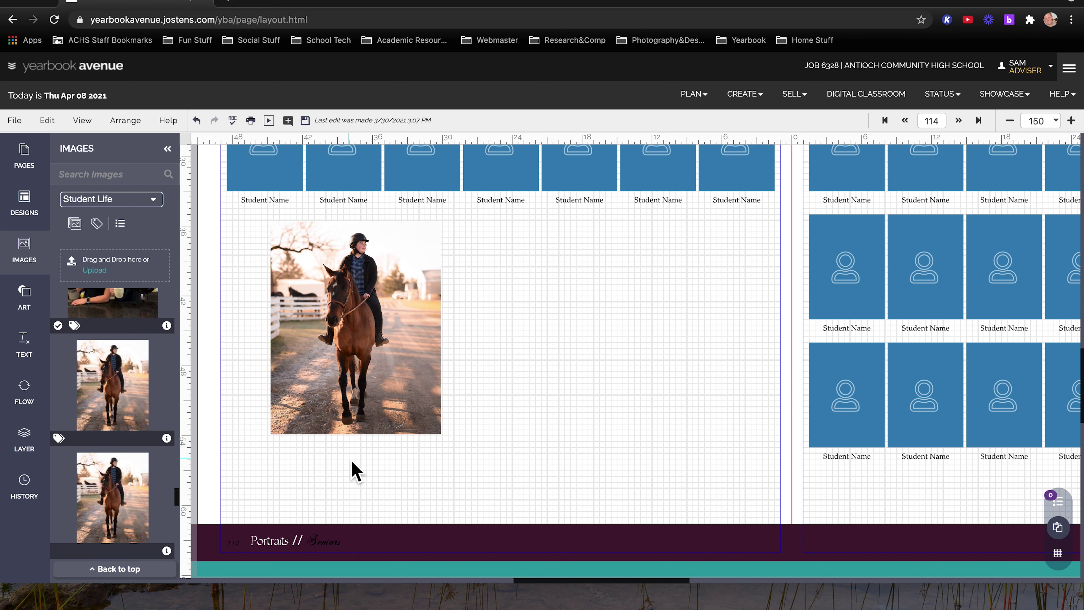
pyautogui.click(24, 345)
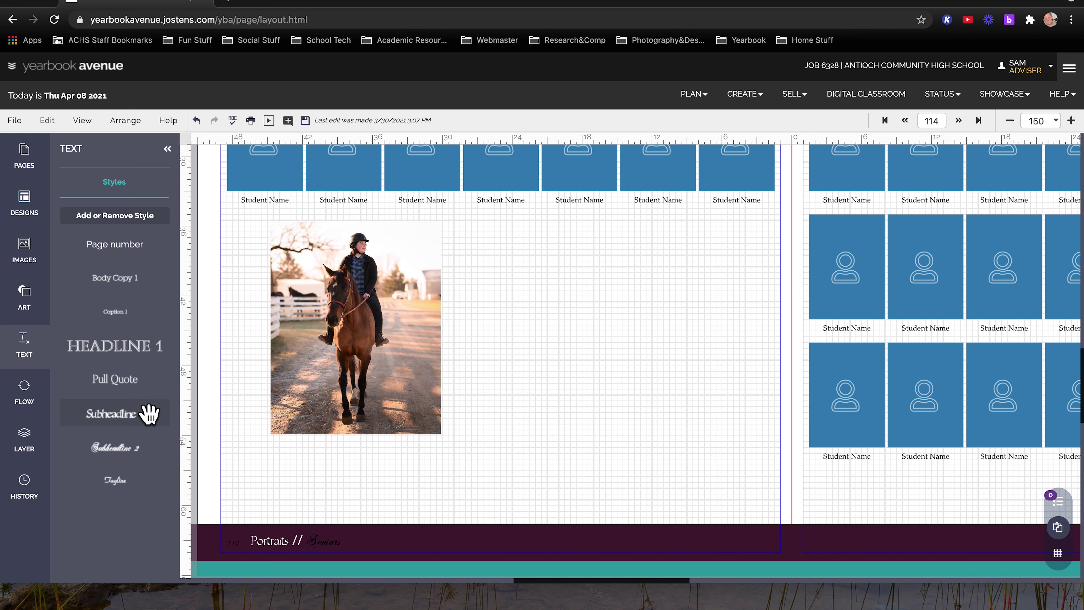
# Add a Caption 1 text box below the horse photo, stretched to the photo's width
pyautogui.moveTo(126, 316); pyautogui.dragTo(346, 476)
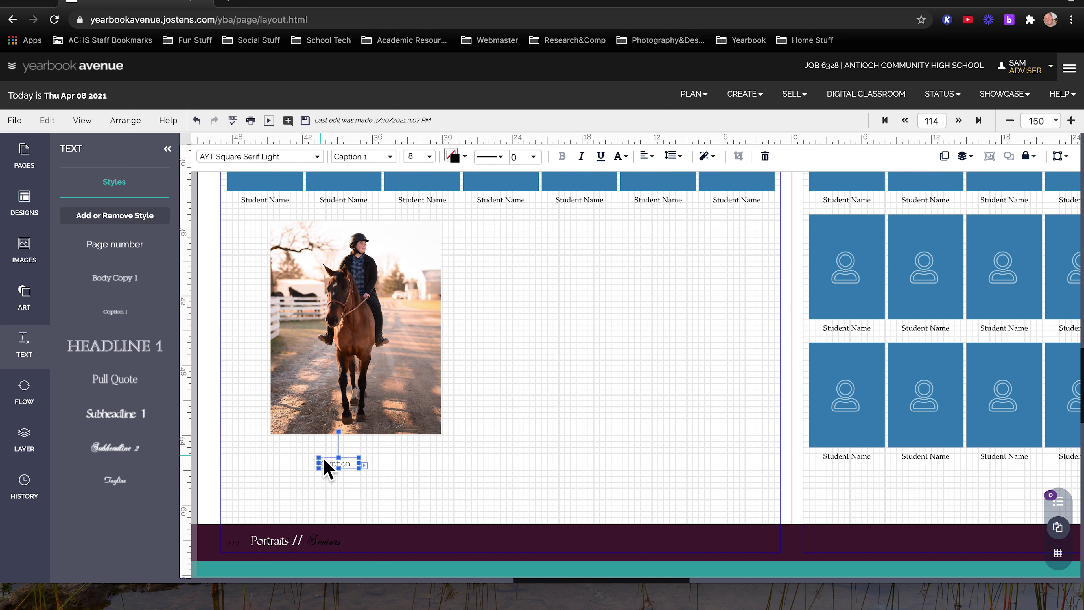
pyautogui.moveTo(304, 454); pyautogui.dragTo(269, 441)
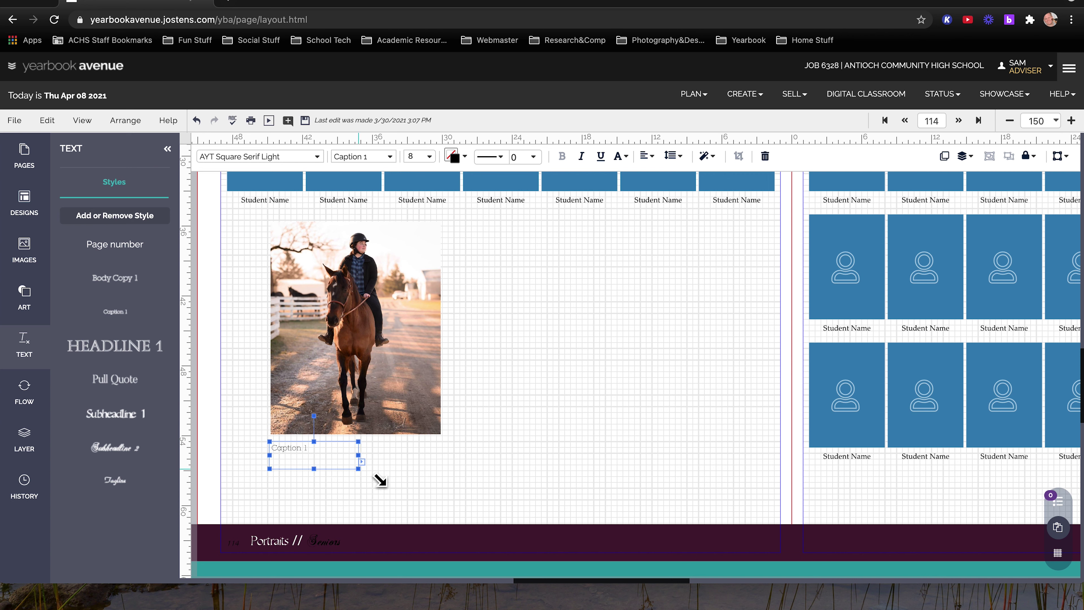
pyautogui.moveTo(374, 481); pyautogui.dragTo(450, 484)
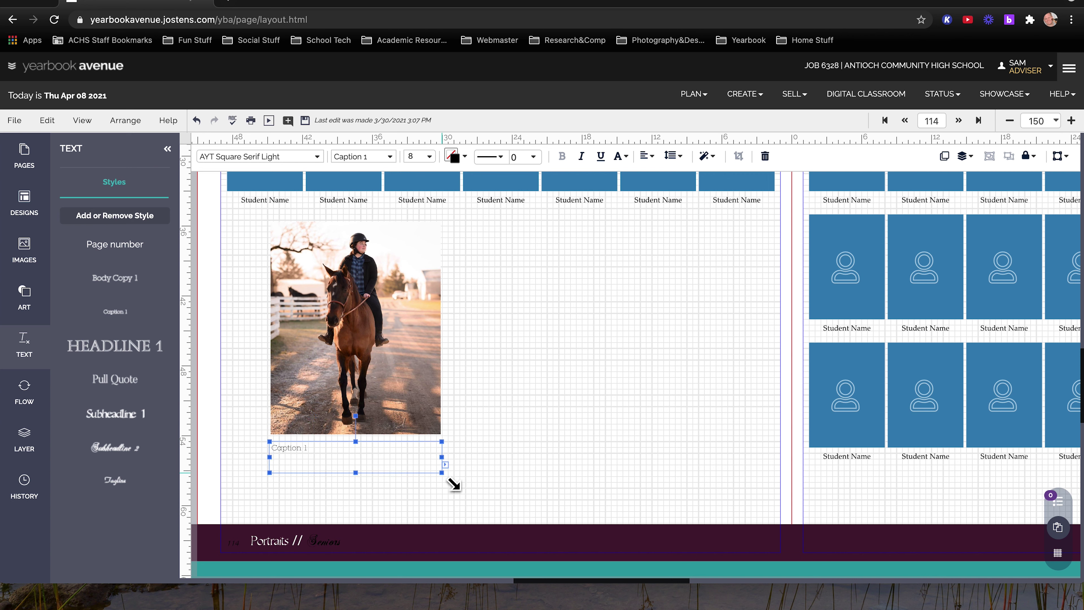
# Enlarge the horse photo slightly at both corners to fit the caption
pyautogui.click(372, 400)
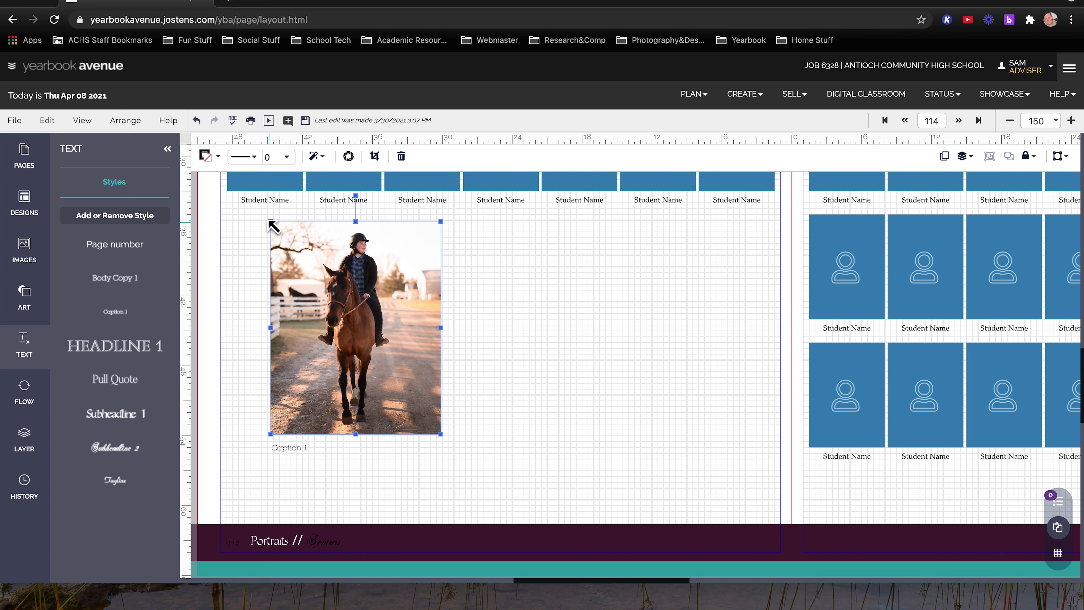
pyautogui.moveTo(270, 222); pyautogui.dragTo(268, 218)
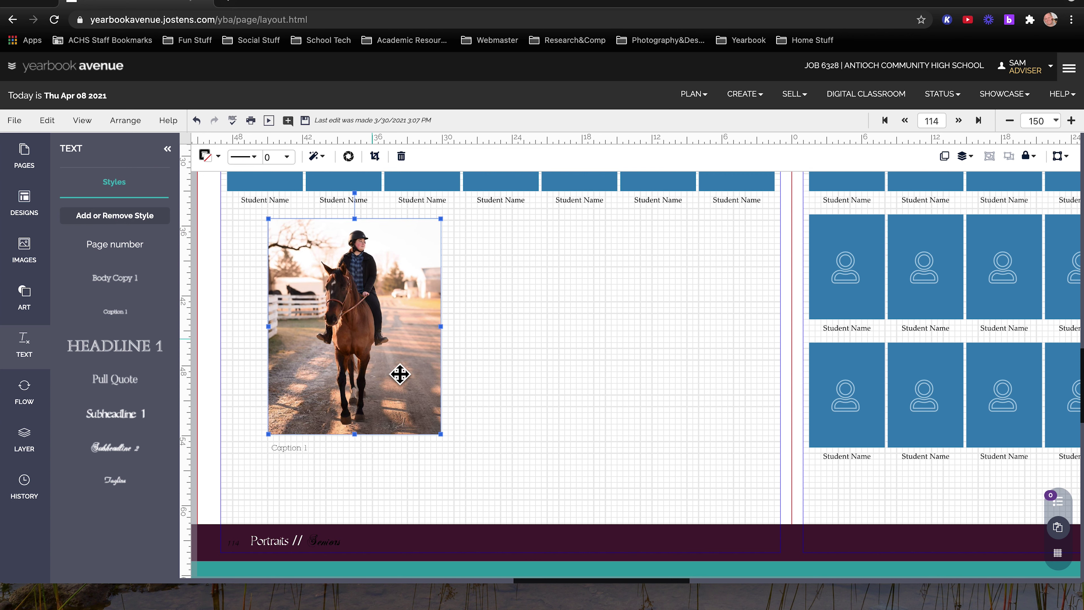
pyautogui.moveTo(443, 440); pyautogui.dragTo(446, 440)
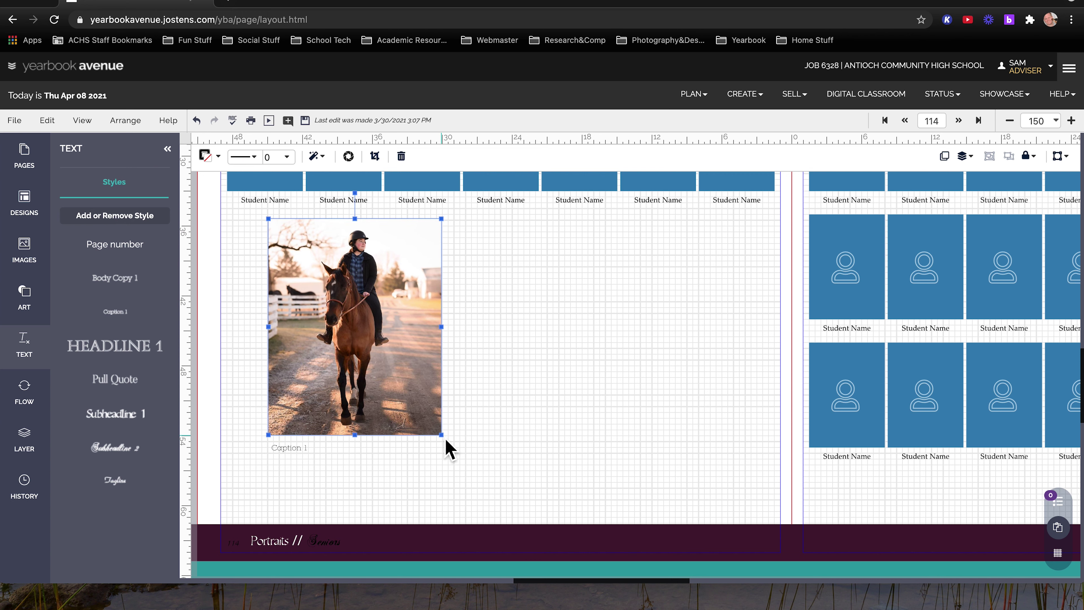
pyautogui.doubleClick(307, 456)
# Replace 'Caption 1' with "I love to ride! it really clears my mind." plus the student's name and (12)
pyautogui.tripleClick(310, 457)
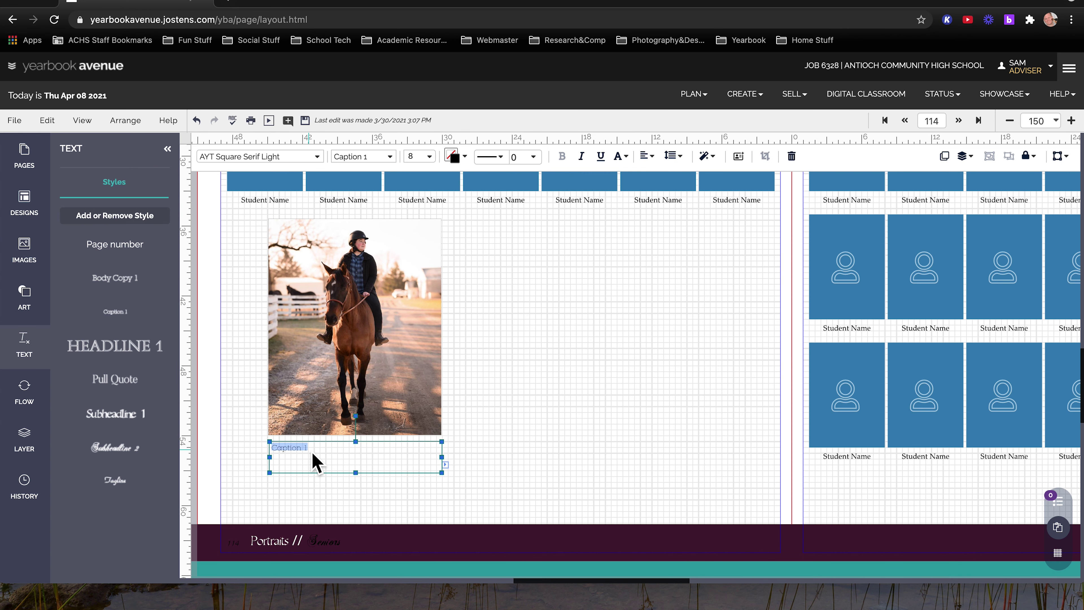
pyautogui.press('BackSpace')
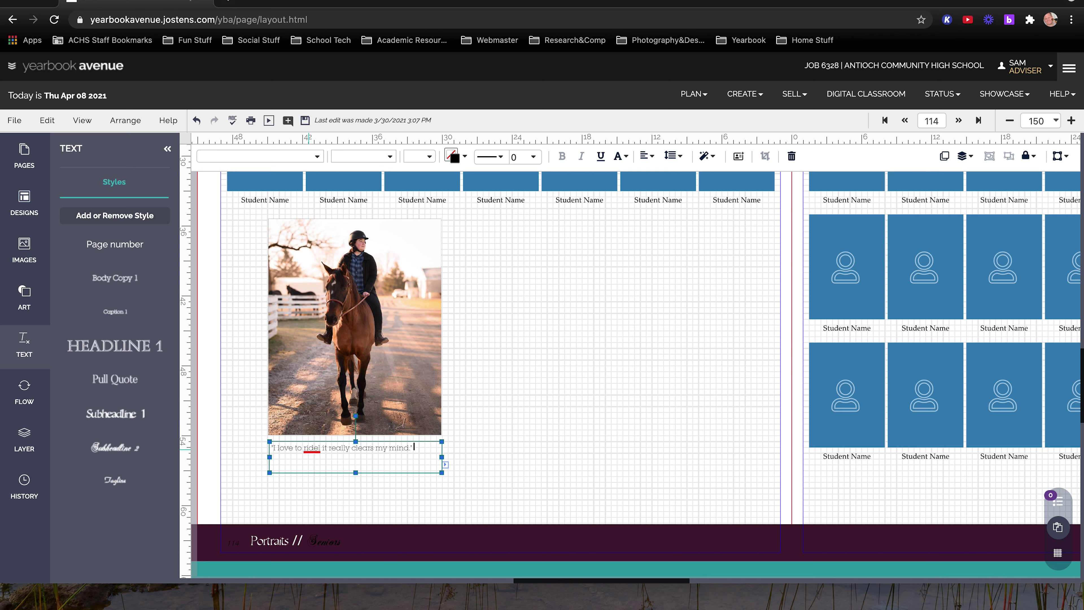
pyautogui.write('and')
pyautogui.click(380, 503)
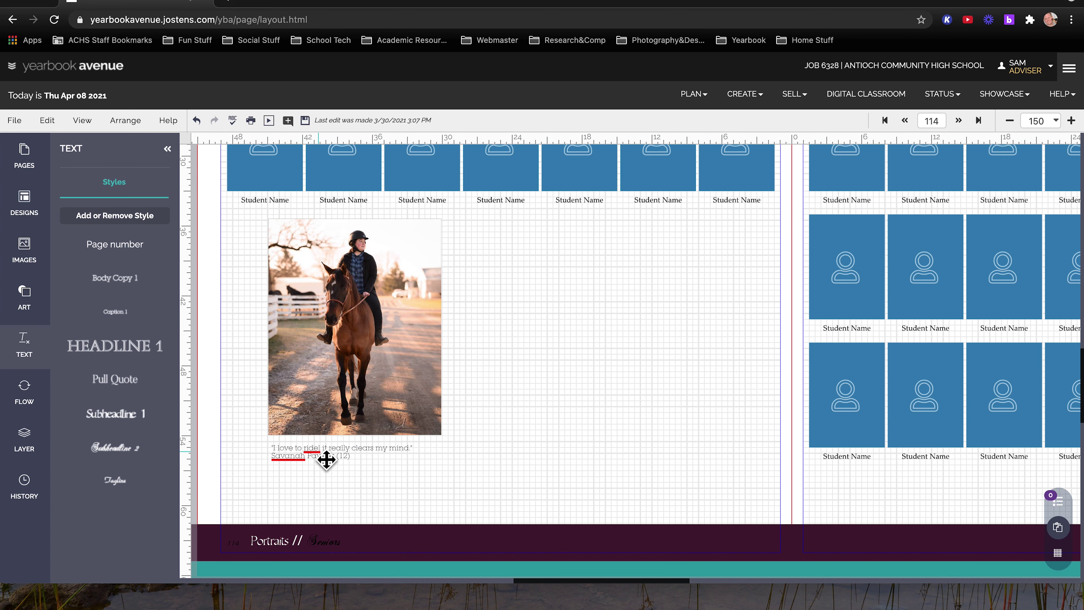
pyautogui.click(318, 449)
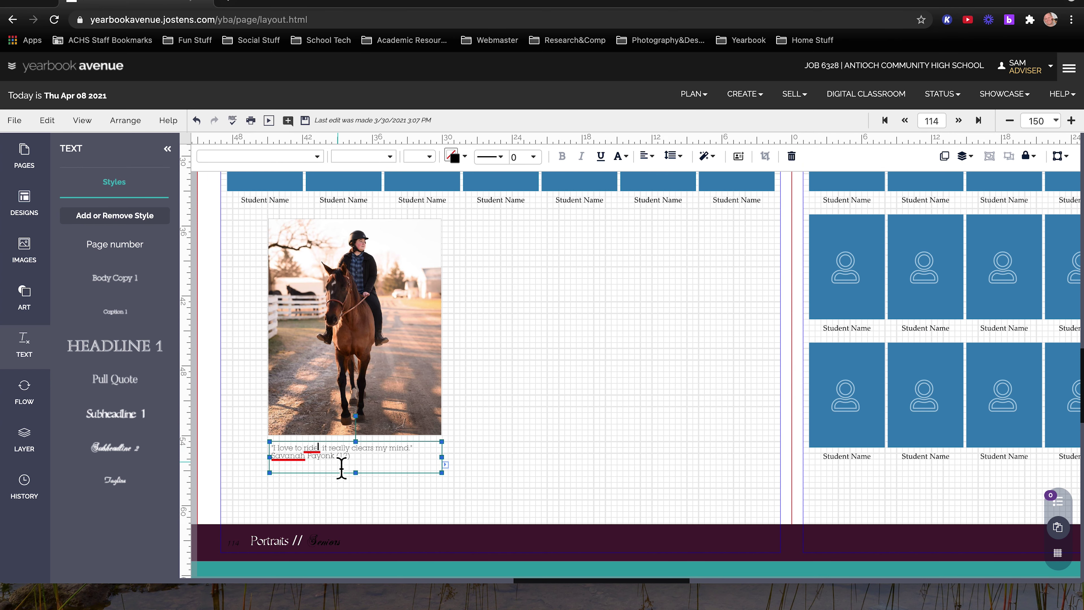
pyautogui.click(1071, 121)
# Fix the typo after 'ride' in the quote by replacing the stray 'l' with ';'
pyautogui.click(1072, 121)
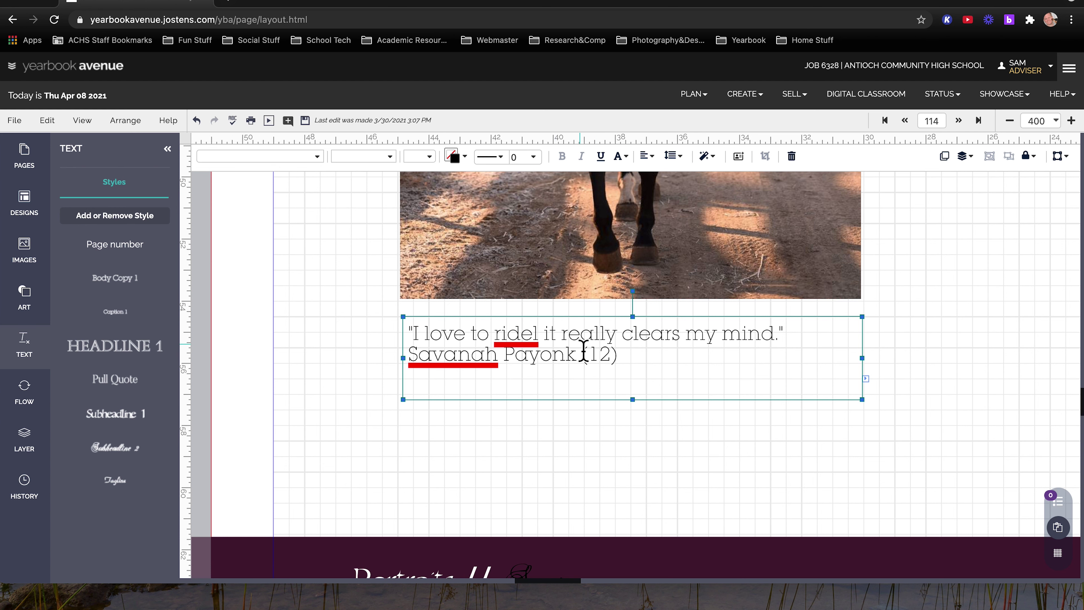
pyautogui.click(539, 333)
pyautogui.press('BackSpace')
pyautogui.write(';')
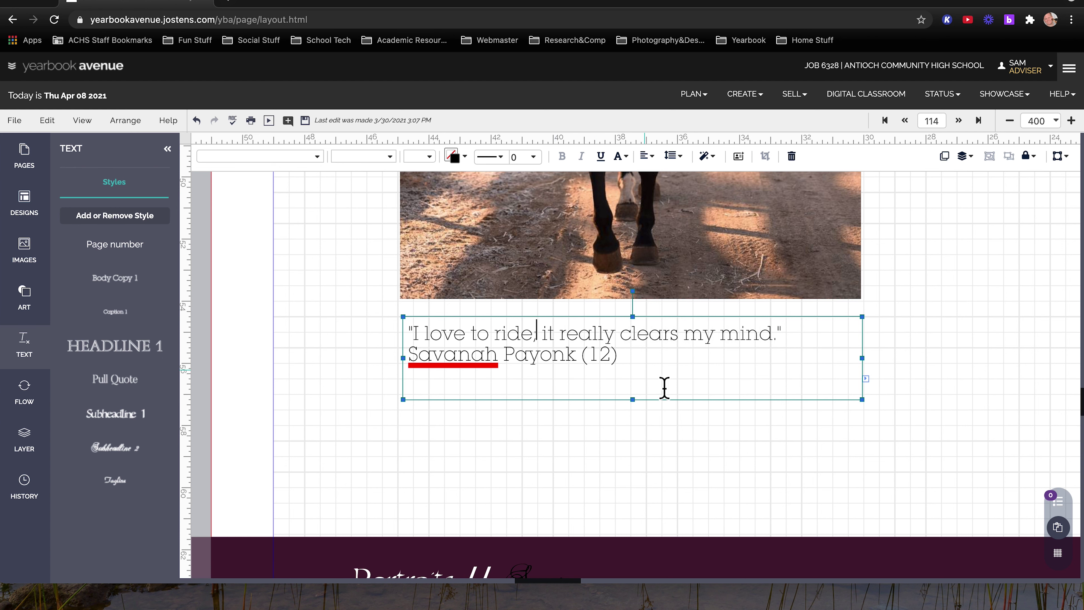
# Apply the Tagline script style to the student's name and (12) line
pyautogui.click(676, 377)
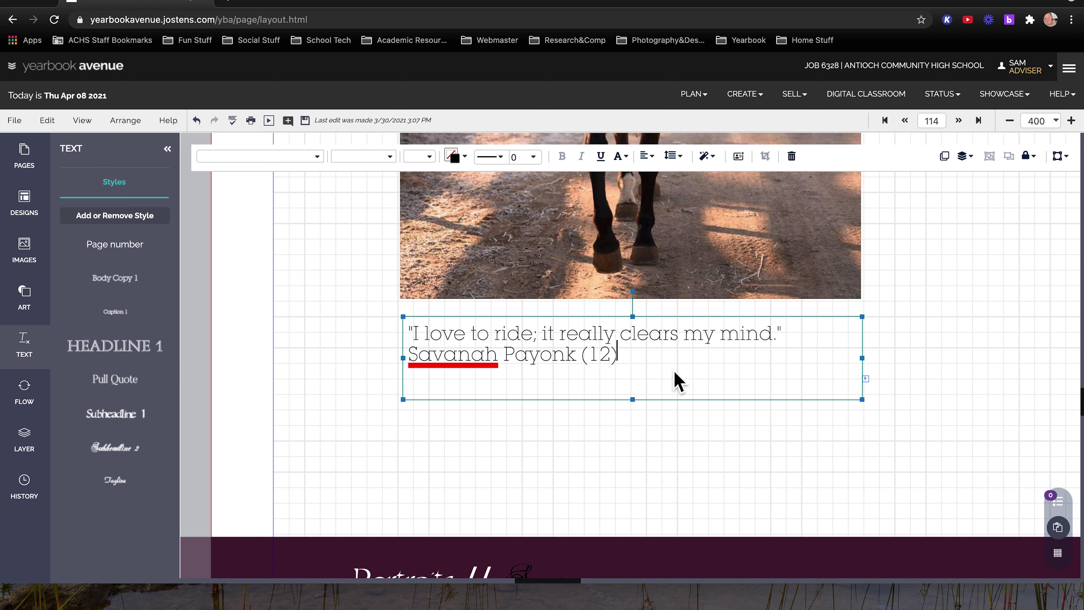
pyautogui.moveTo(609, 361); pyautogui.dragTo(413, 359)
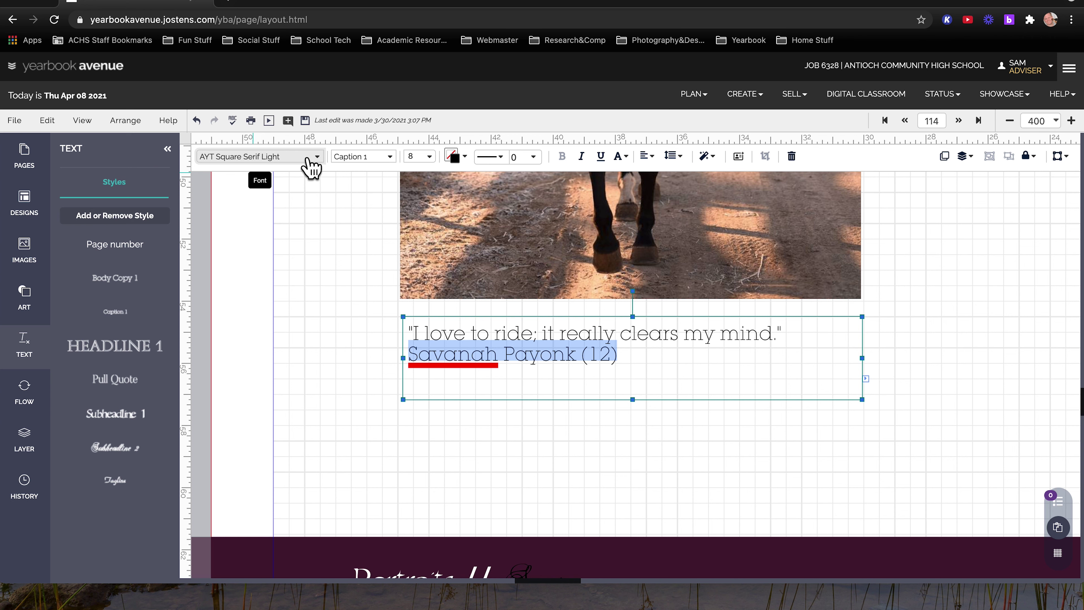
pyautogui.click(393, 159)
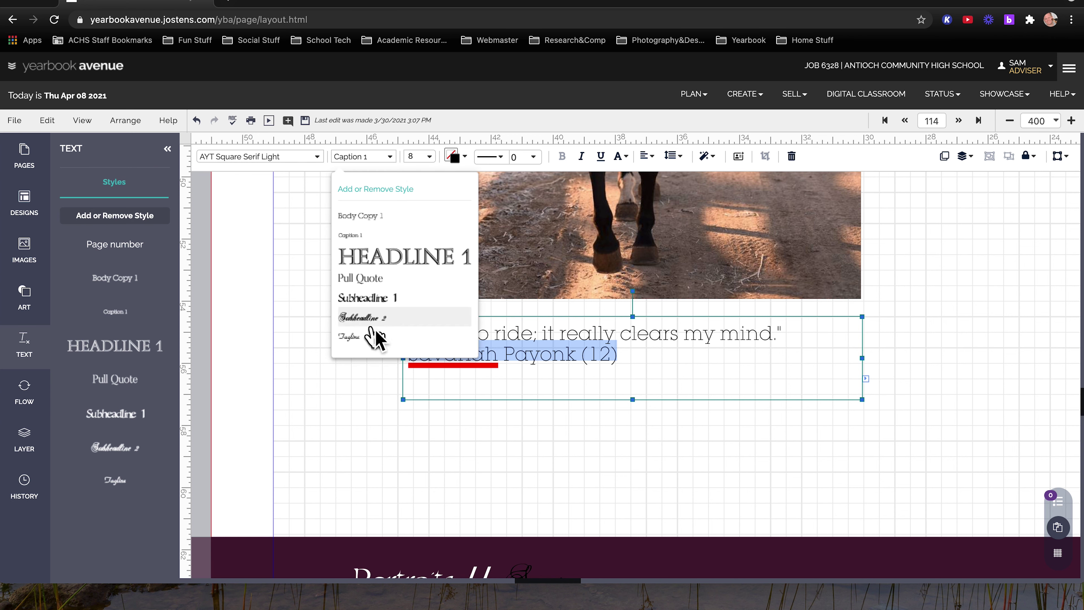
pyautogui.click(375, 336)
pyautogui.click(387, 447)
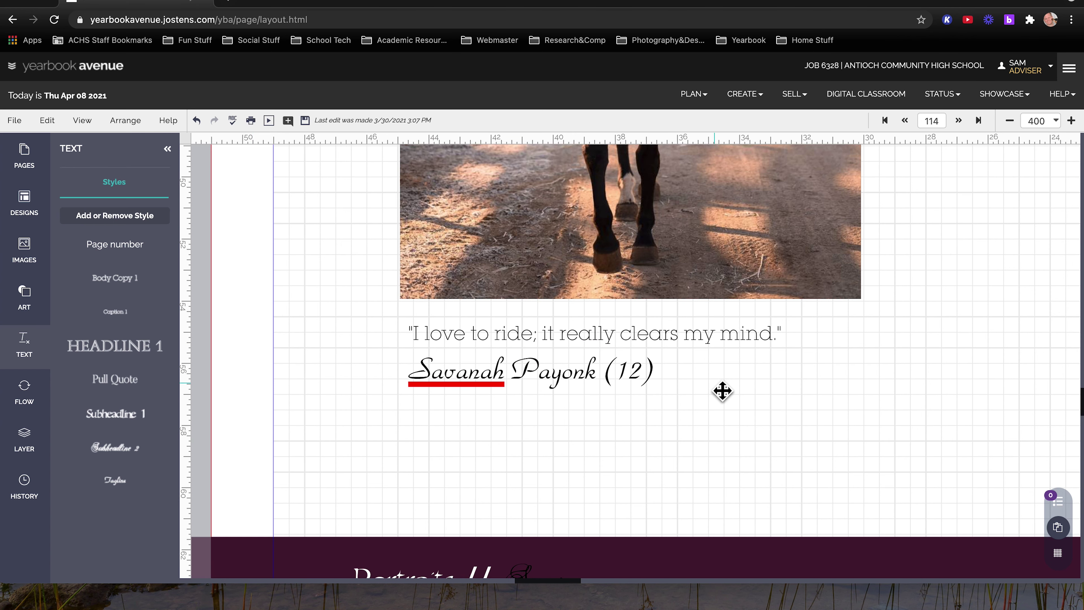
# Drop a Tagline text box onto the horse photo and type 'Photo by' plus the photographer's name
pyautogui.scroll(10, 722, 391)
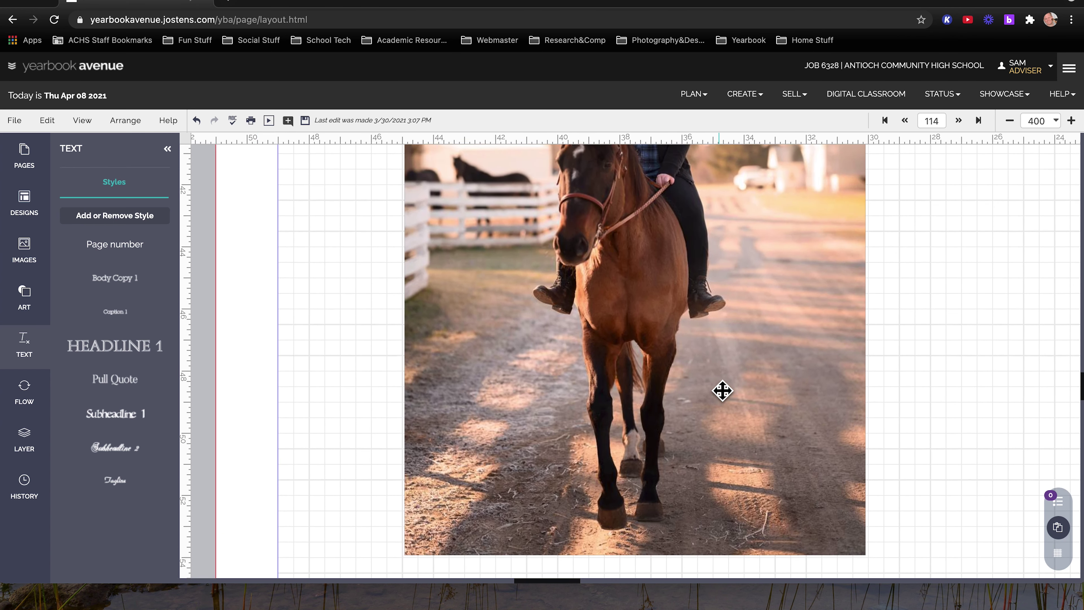
pyautogui.scroll(3, 722, 390)
pyautogui.scroll(-3, 722, 391)
pyautogui.hscroll(1, 722, 391)
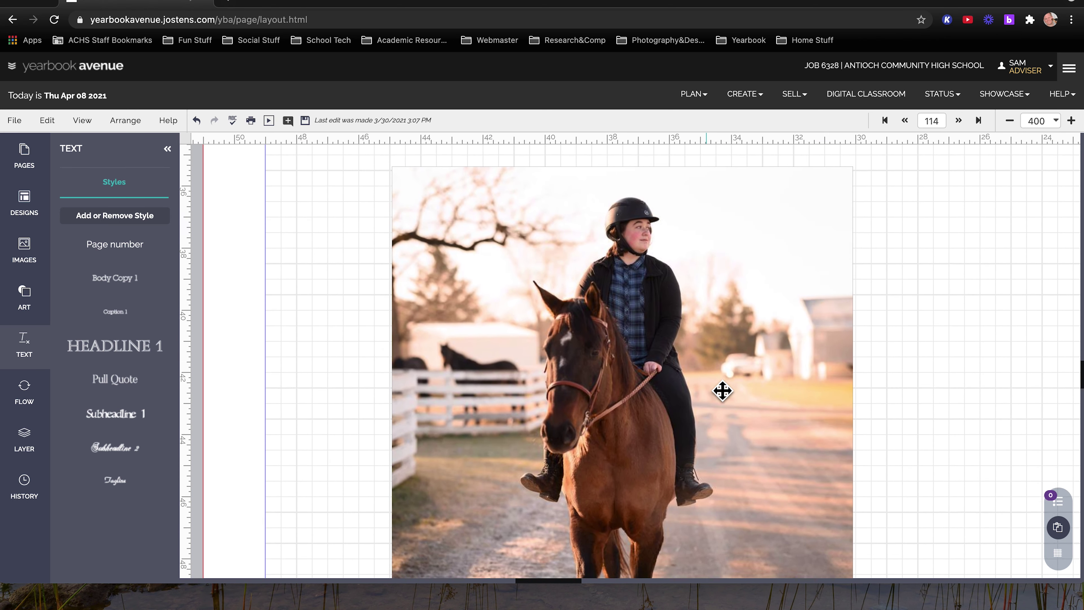
pyautogui.scroll(-2, 722, 390)
pyautogui.hscroll(1, 722, 391)
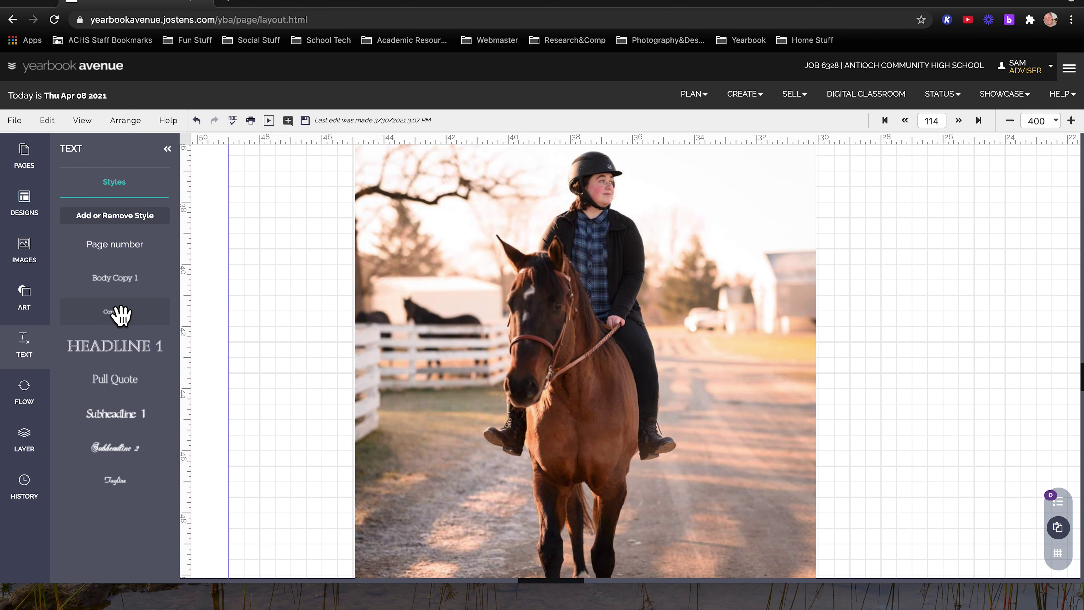
pyautogui.moveTo(114, 480); pyautogui.dragTo(726, 203)
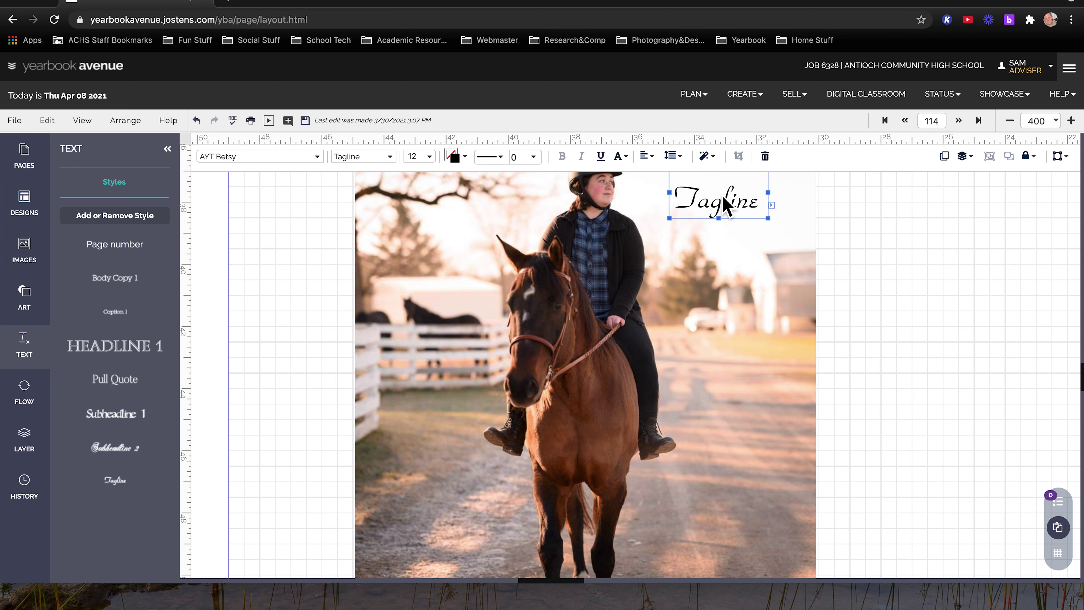
pyautogui.doubleClick(720, 212)
pyautogui.write('Photo')
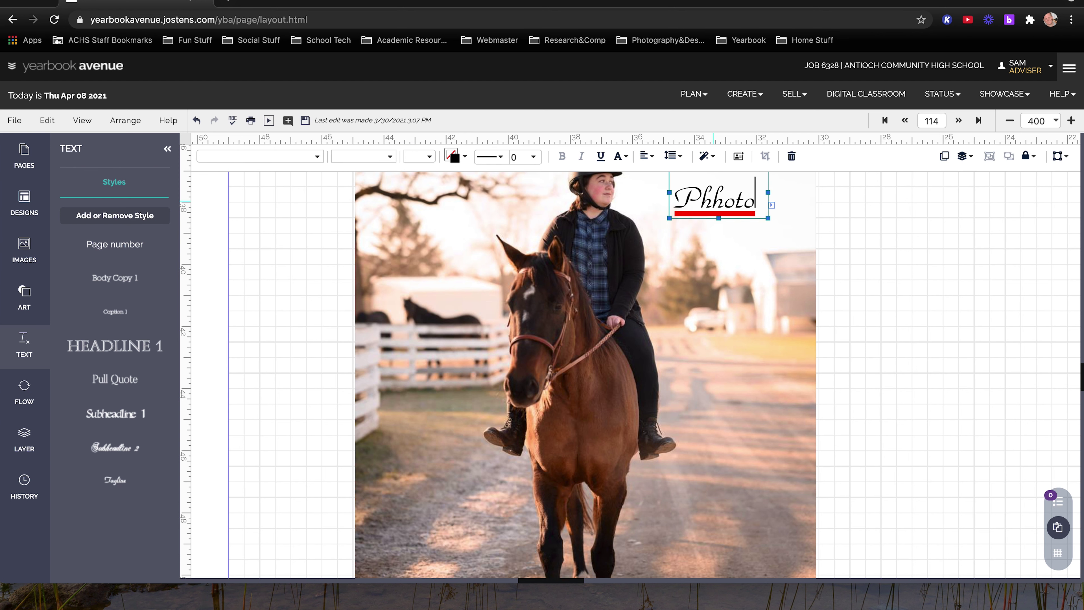
pyautogui.press('BackSpace')
pyautogui.press('BackSpace')
pyautogui.write('to by')
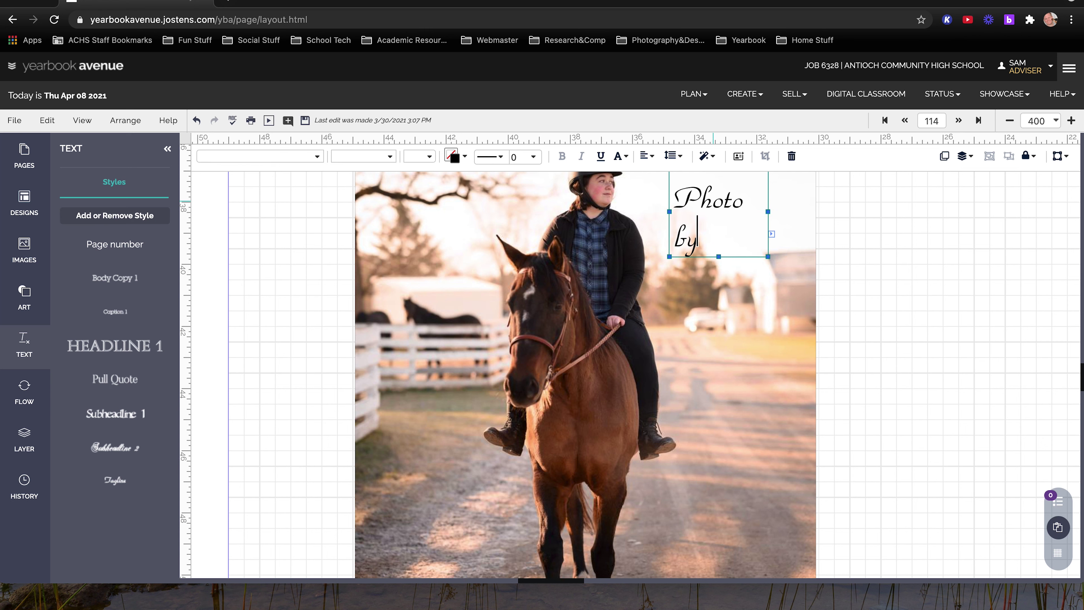
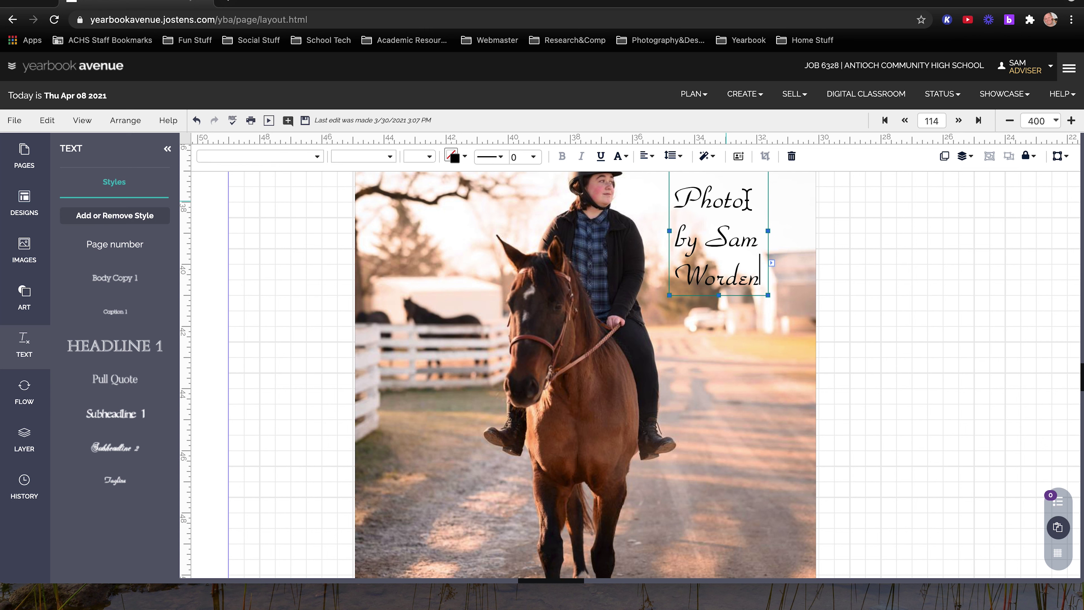
# Resize the credit box to one wide line across the photo's lower portion
pyautogui.moveTo(778, 240); pyautogui.dragTo(818, 245)
pyautogui.moveTo(708, 208); pyautogui.dragTo(692, 537)
pyautogui.scroll(-3, 693, 545)
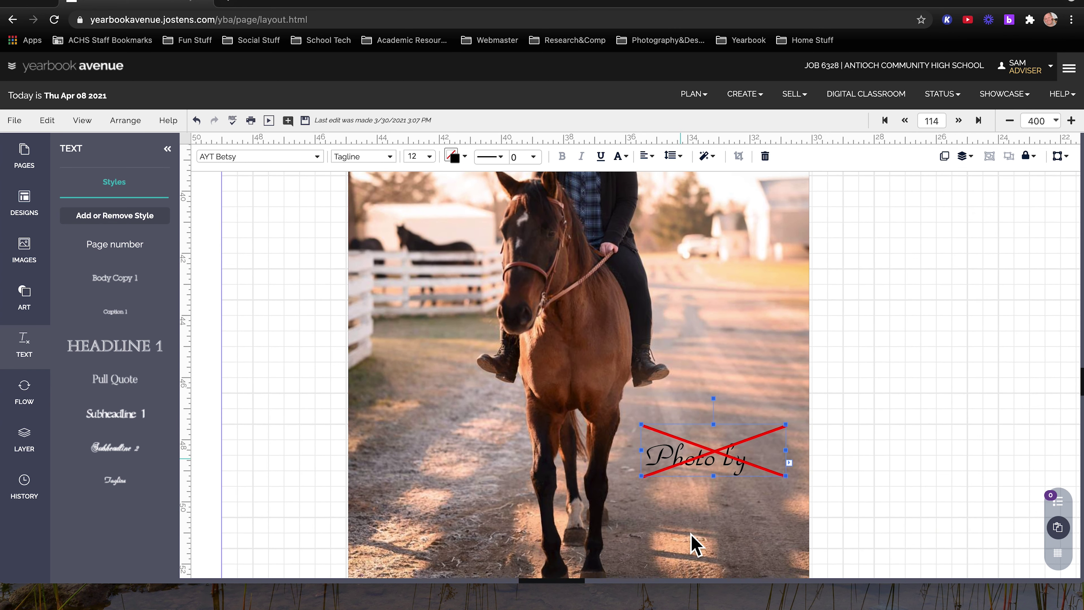
pyautogui.moveTo(697, 413); pyautogui.dragTo(668, 504)
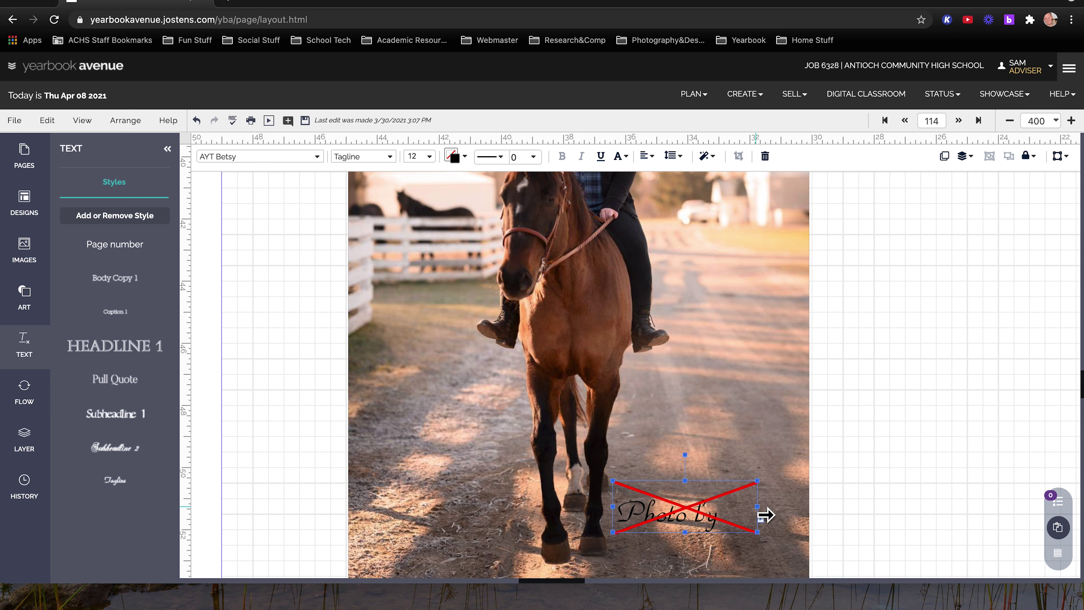
pyautogui.moveTo(758, 507); pyautogui.dragTo(808, 515)
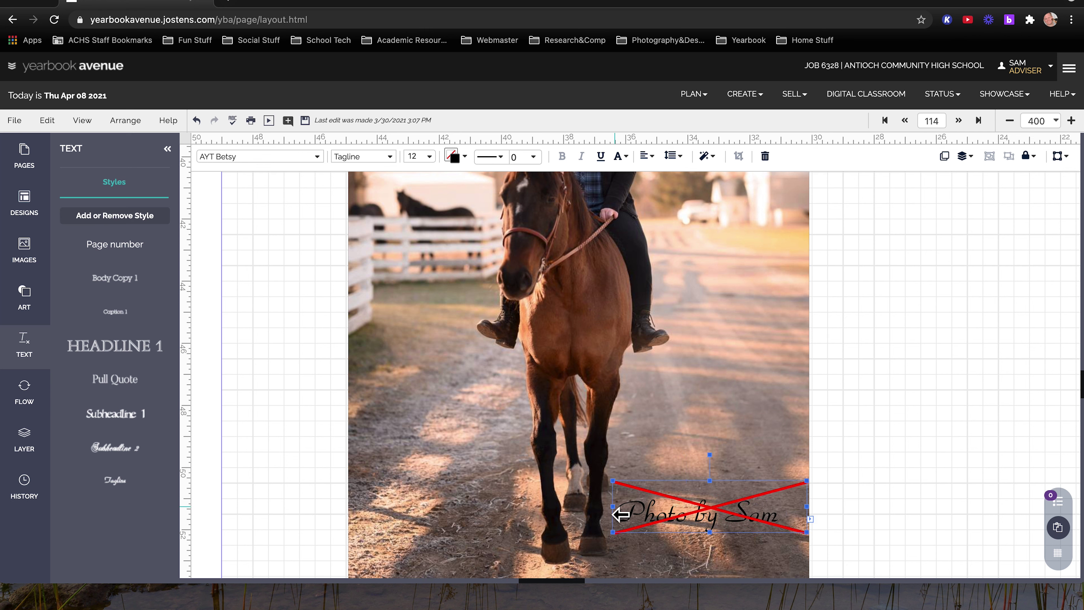
pyautogui.moveTo(613, 513); pyautogui.dragTo(509, 517)
pyautogui.moveTo(648, 519); pyautogui.dragTo(515, 541)
pyautogui.scroll(-2, 515, 541)
pyautogui.scroll(-1, 515, 541)
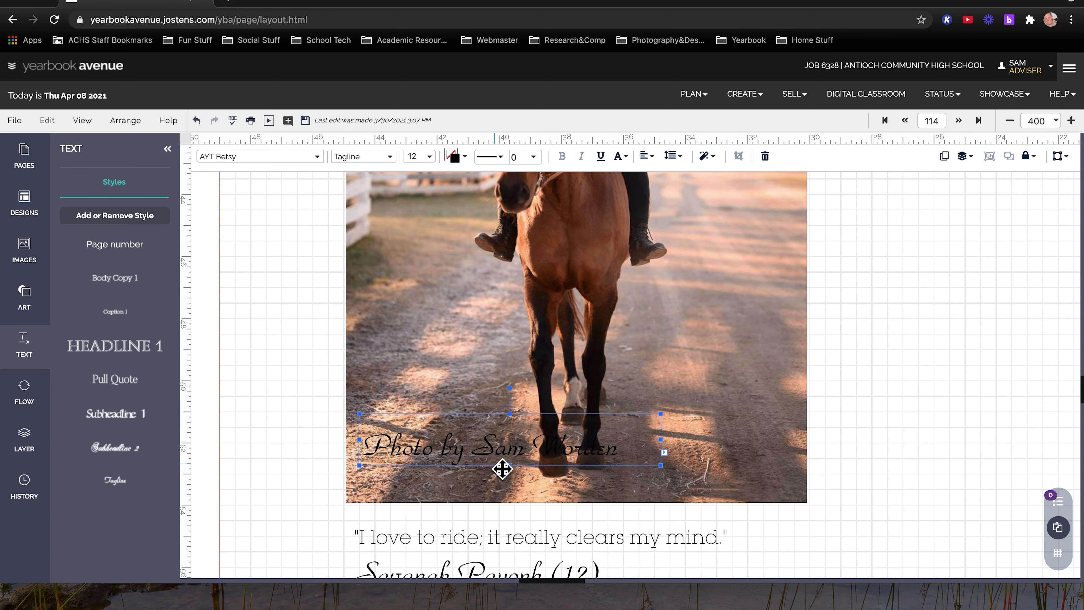
pyautogui.moveTo(506, 455); pyautogui.dragTo(684, 452)
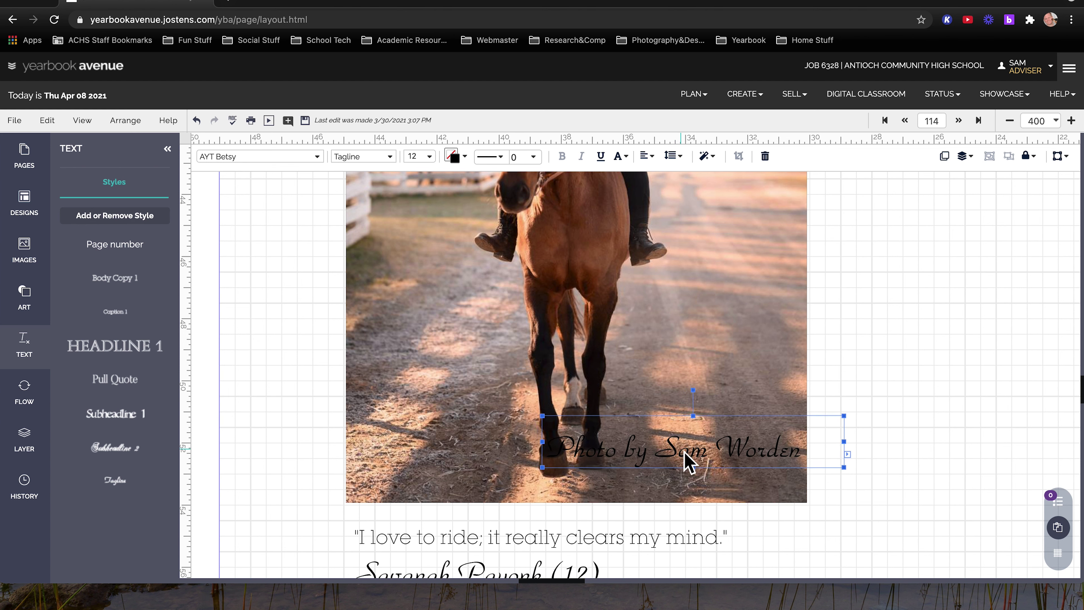
# Color the whole photo-credit text white, the light Grayscale 7% swatch
pyautogui.doubleClick(684, 452)
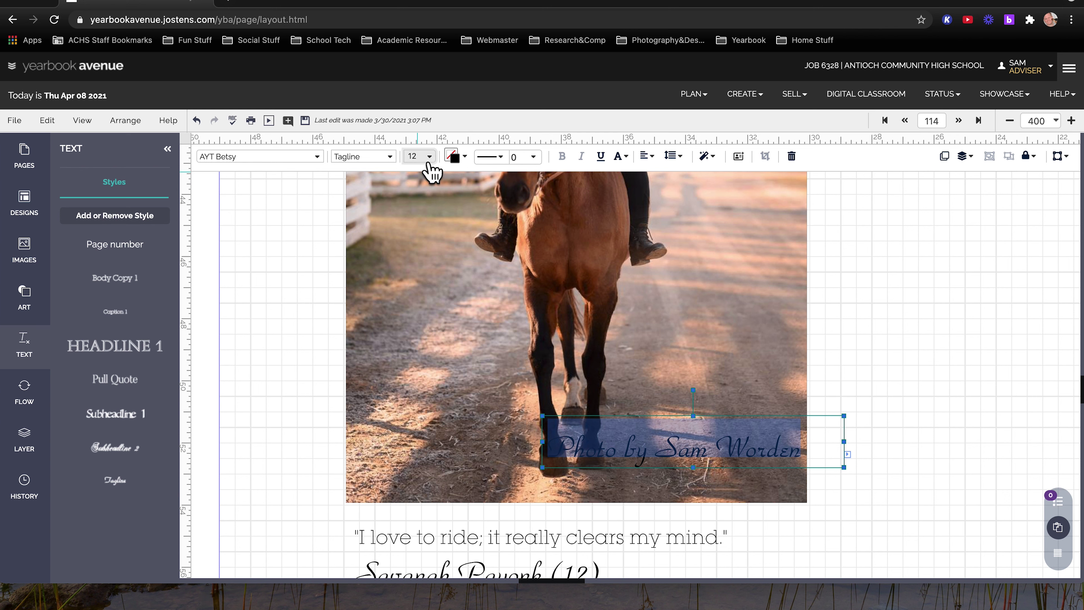
pyautogui.click(456, 159)
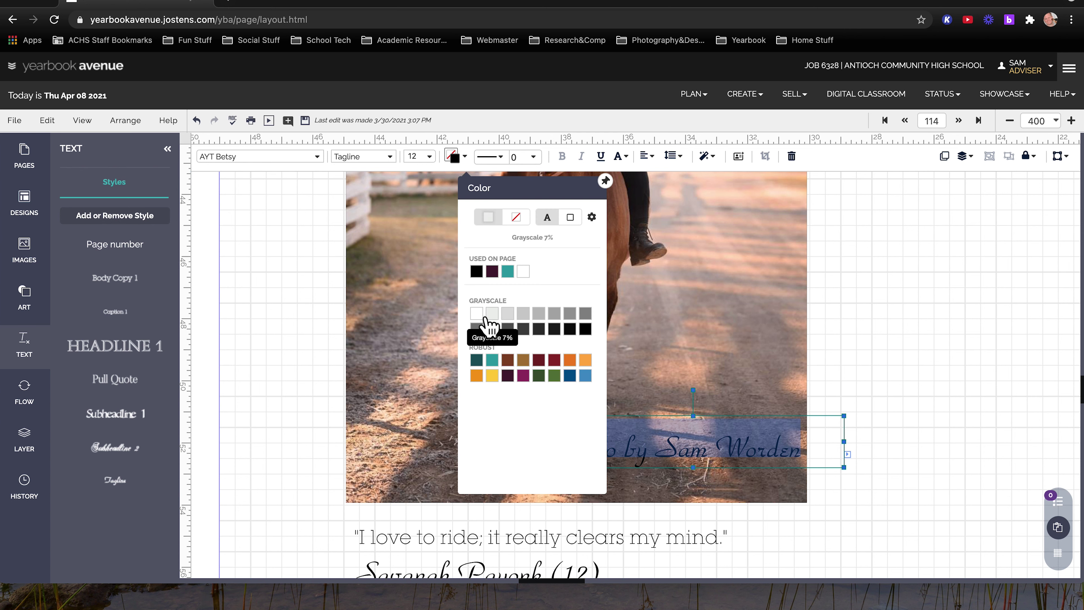
pyautogui.click(477, 315)
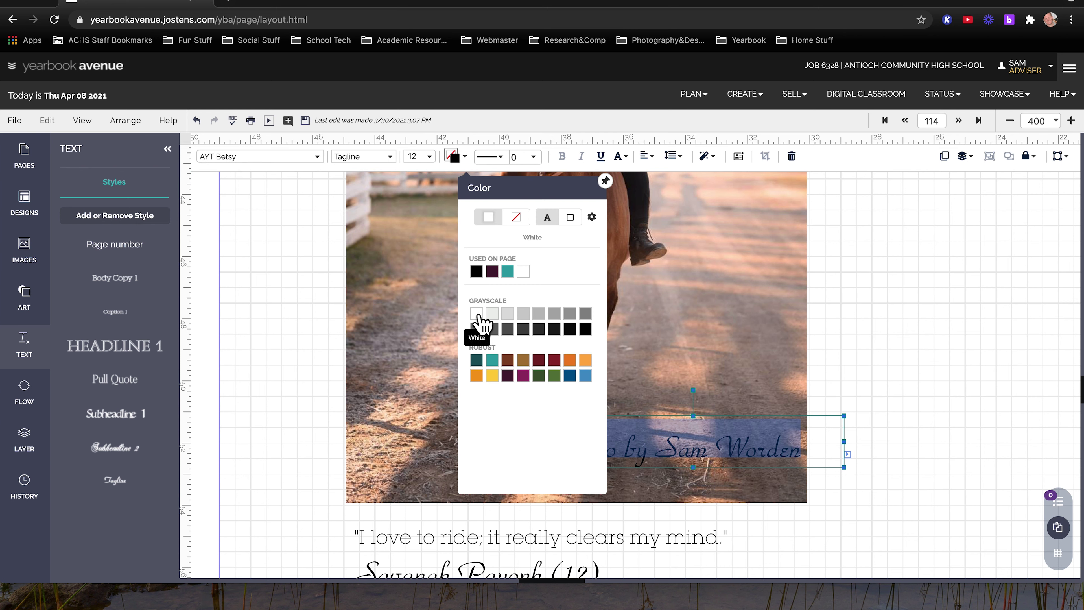
pyautogui.click(444, 389)
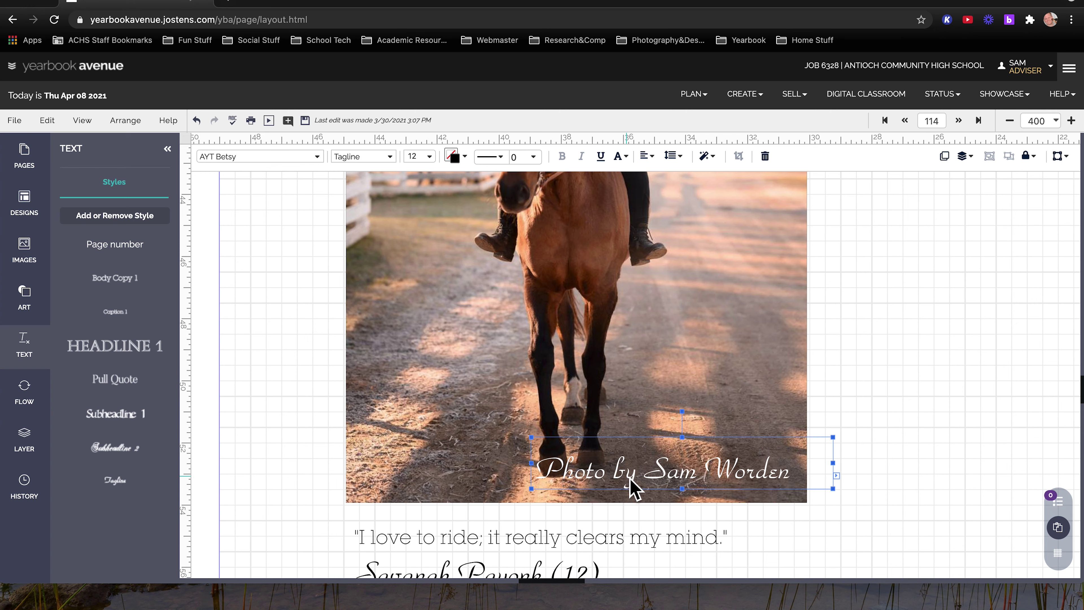
pyautogui.click(1011, 121)
# Rotate the credit 90° to run vertically and place it along the photo's right edge
pyautogui.click(1010, 121)
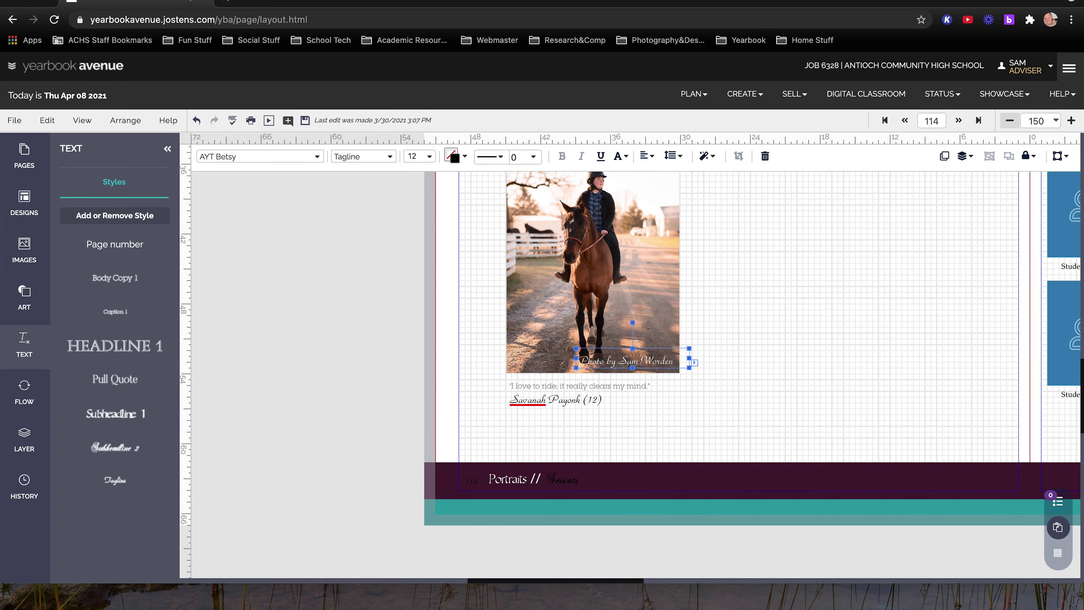
pyautogui.click(1071, 121)
pyautogui.scroll(2, 921, 448)
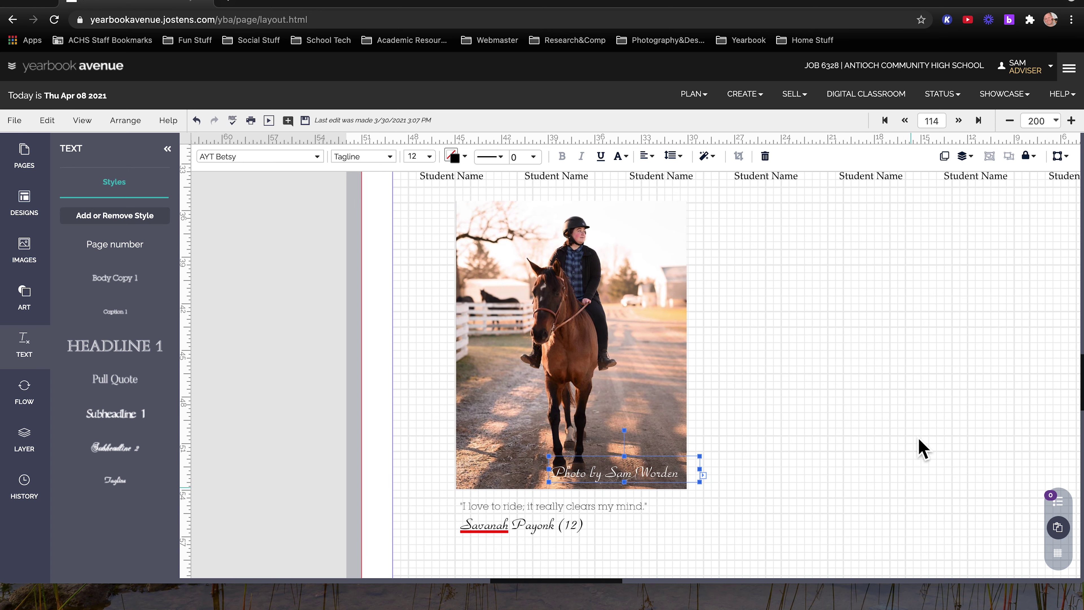
pyautogui.moveTo(680, 481); pyautogui.dragTo(628, 440)
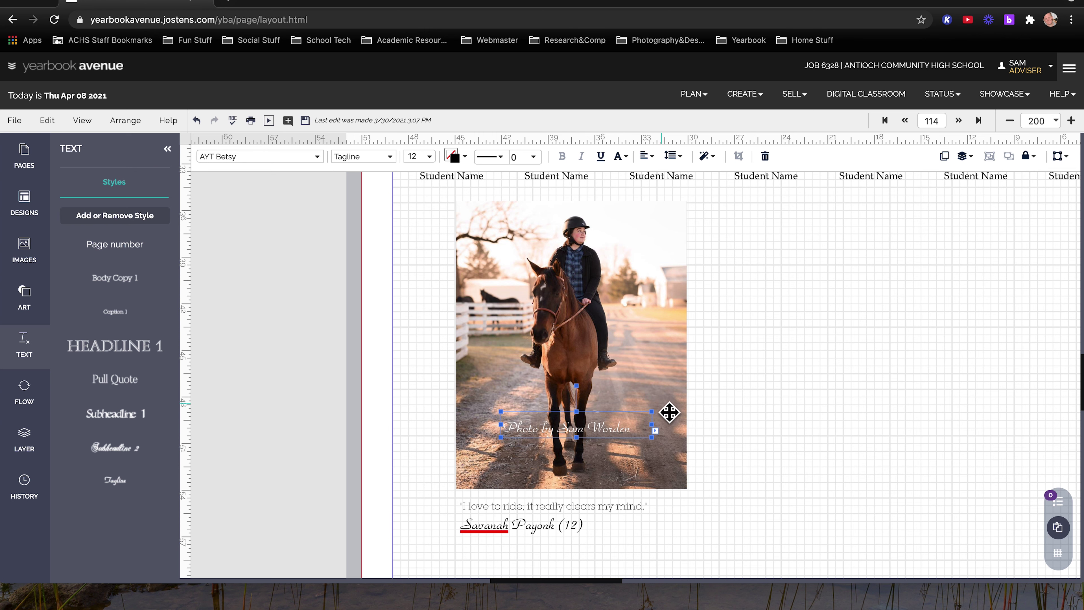
pyautogui.moveTo(583, 392); pyautogui.dragTo(541, 433)
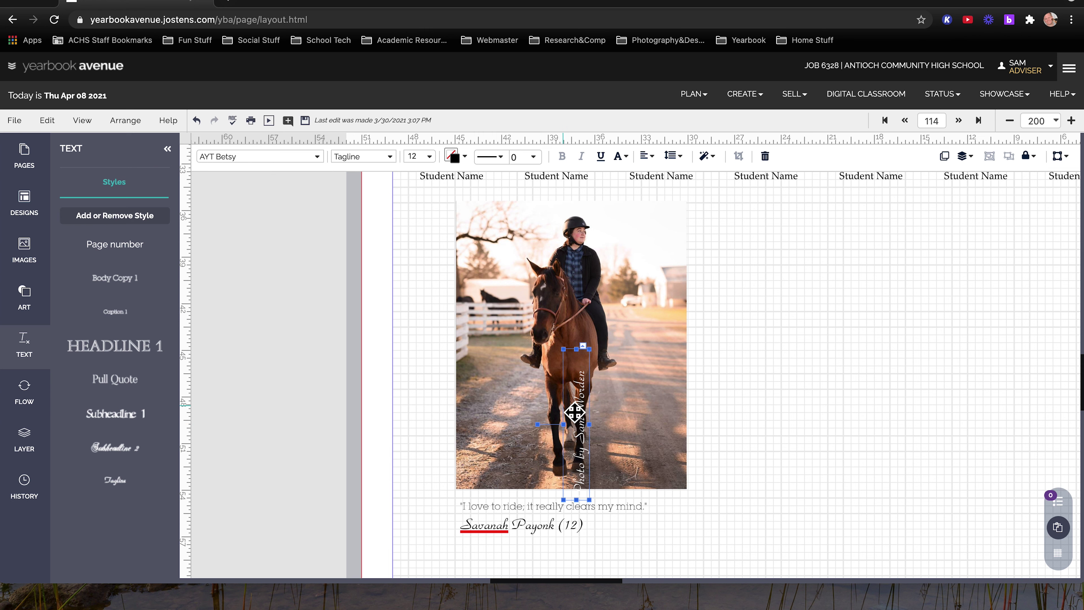
pyautogui.moveTo(578, 412); pyautogui.dragTo(666, 390)
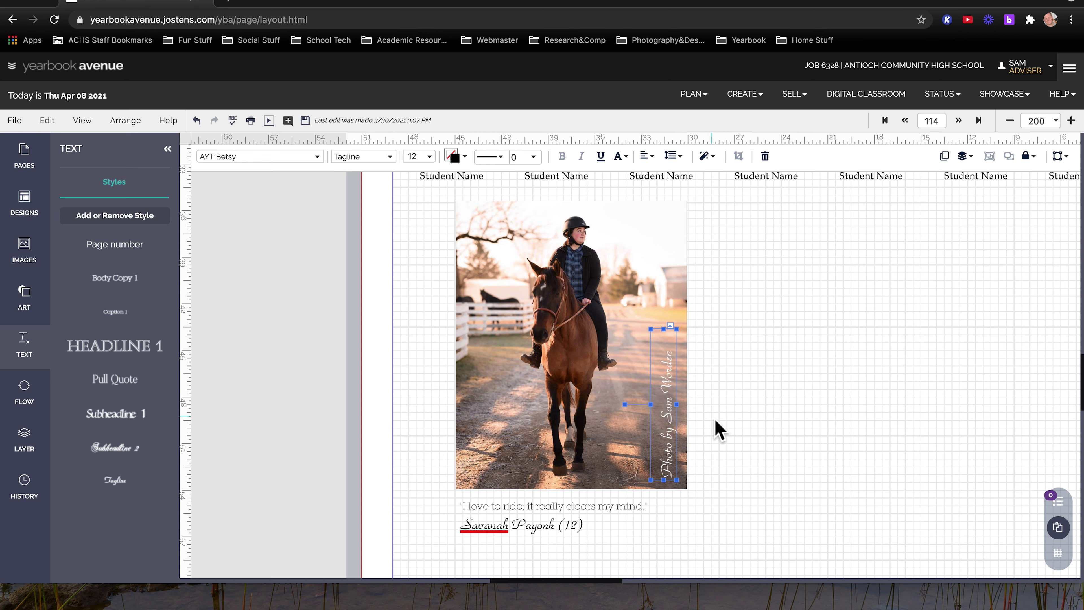
pyautogui.click(719, 430)
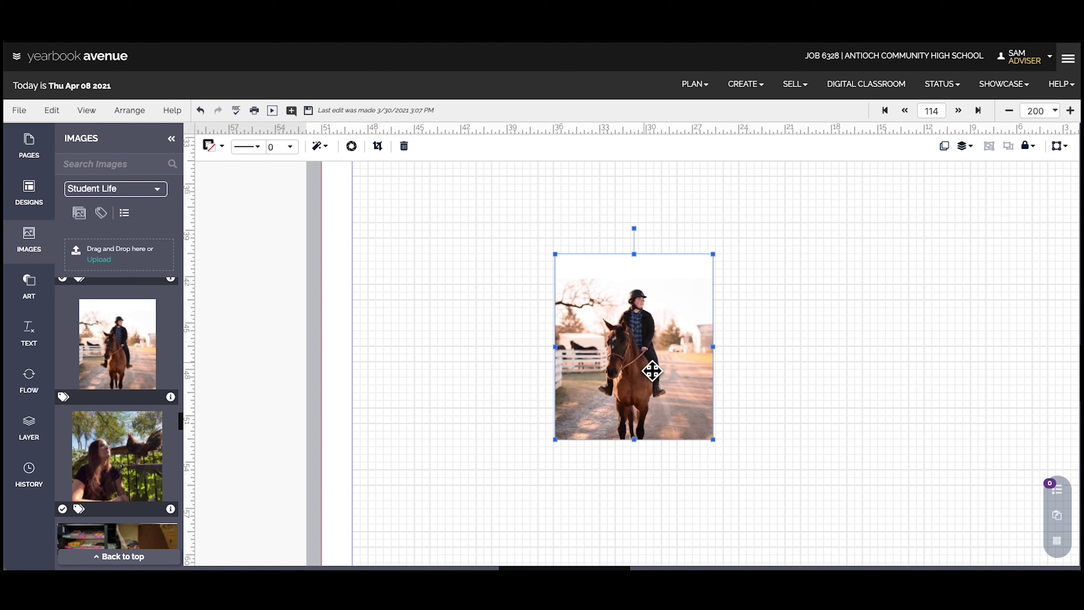
# Open People tagging for the horse photo and select the rider's existing tag
pyautogui.rightClick(640, 337)
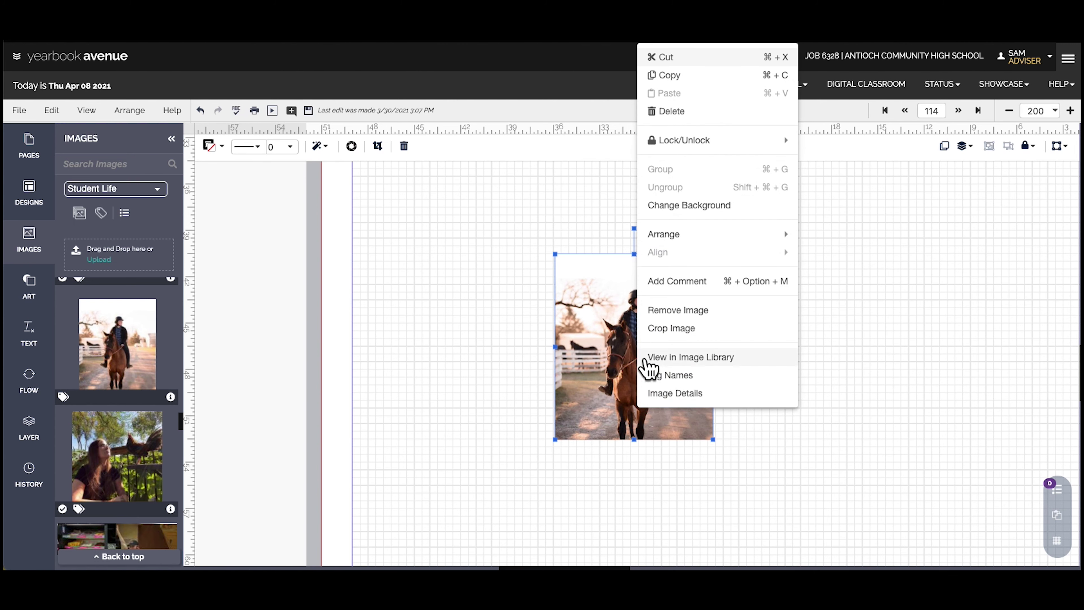
pyautogui.click(700, 377)
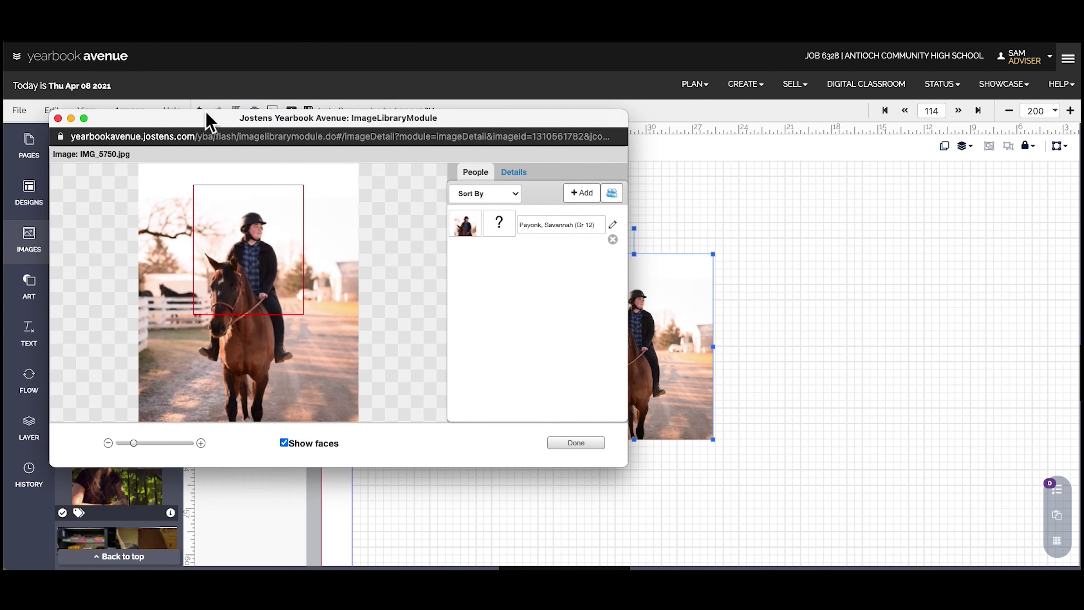
pyautogui.moveTo(206, 121); pyautogui.dragTo(248, 96)
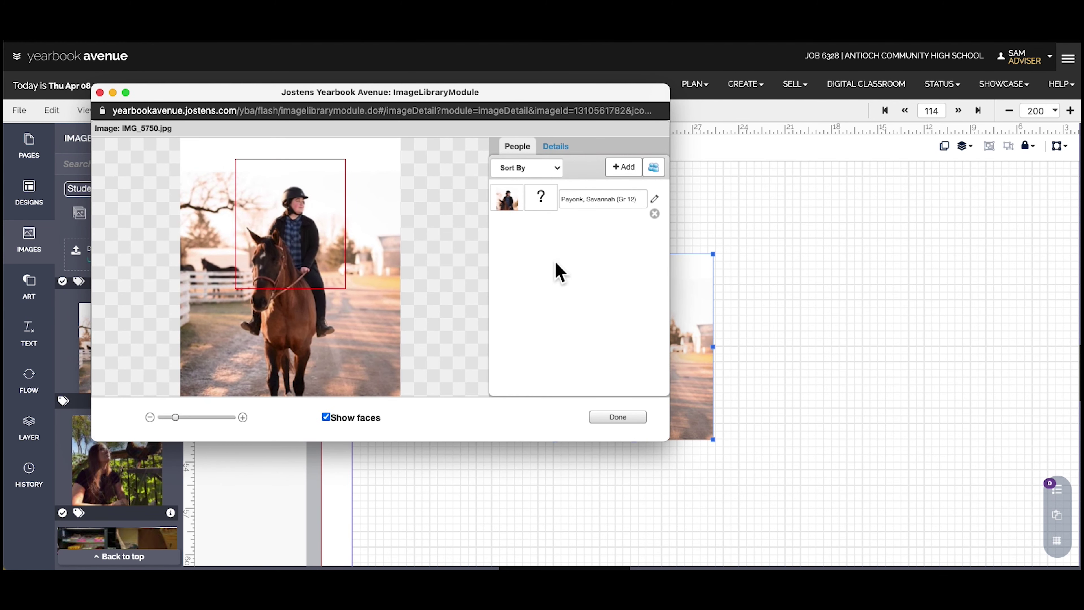
pyautogui.click(598, 209)
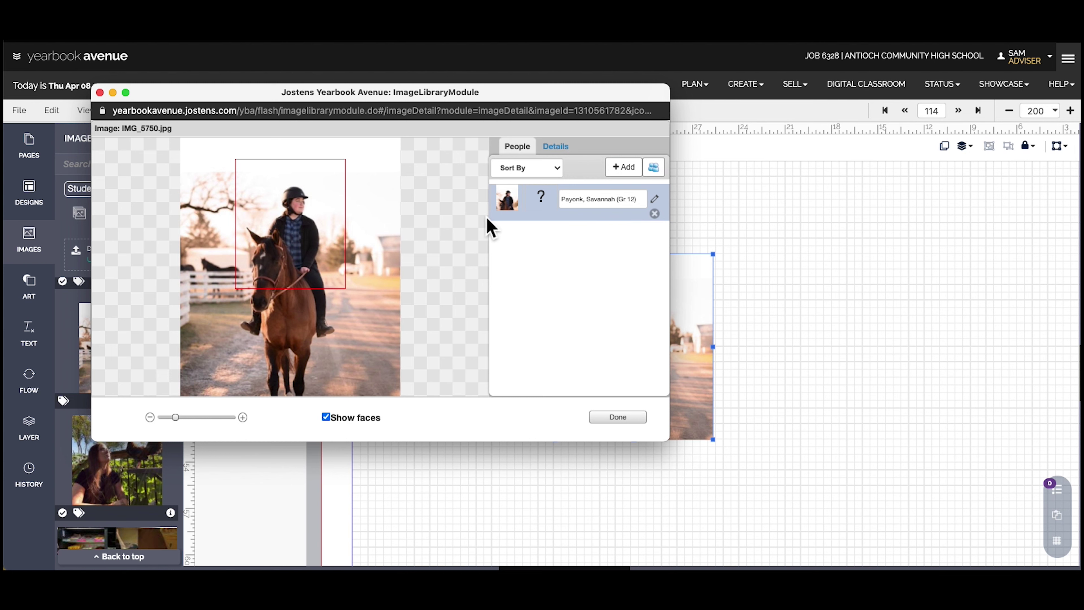
# Delete the extra face tags drawn on the horse, leaving only the rider tagged
pyautogui.click(269, 293)
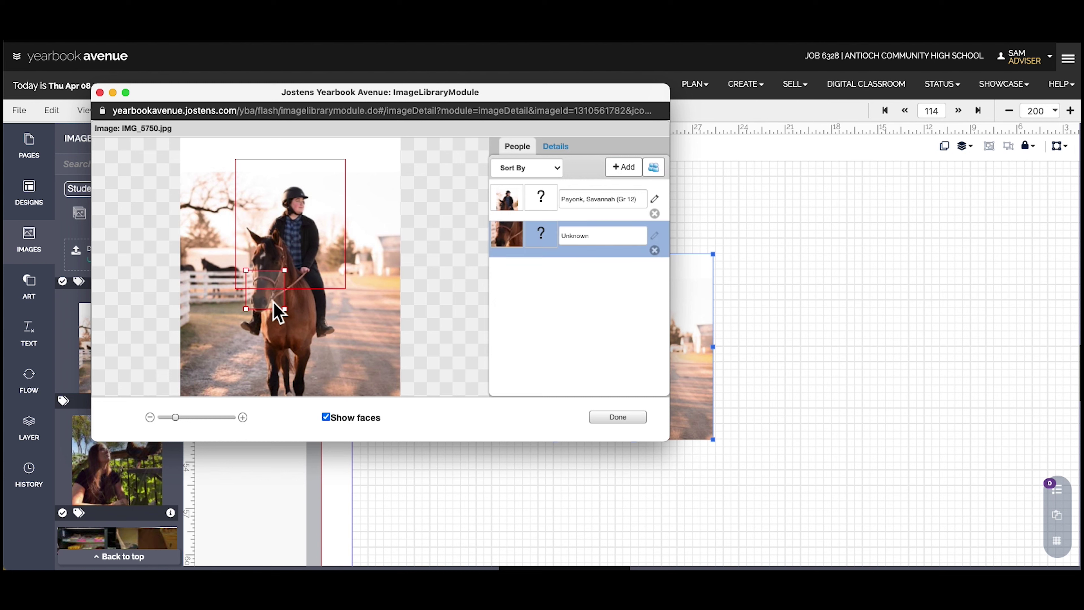
pyautogui.click(580, 240)
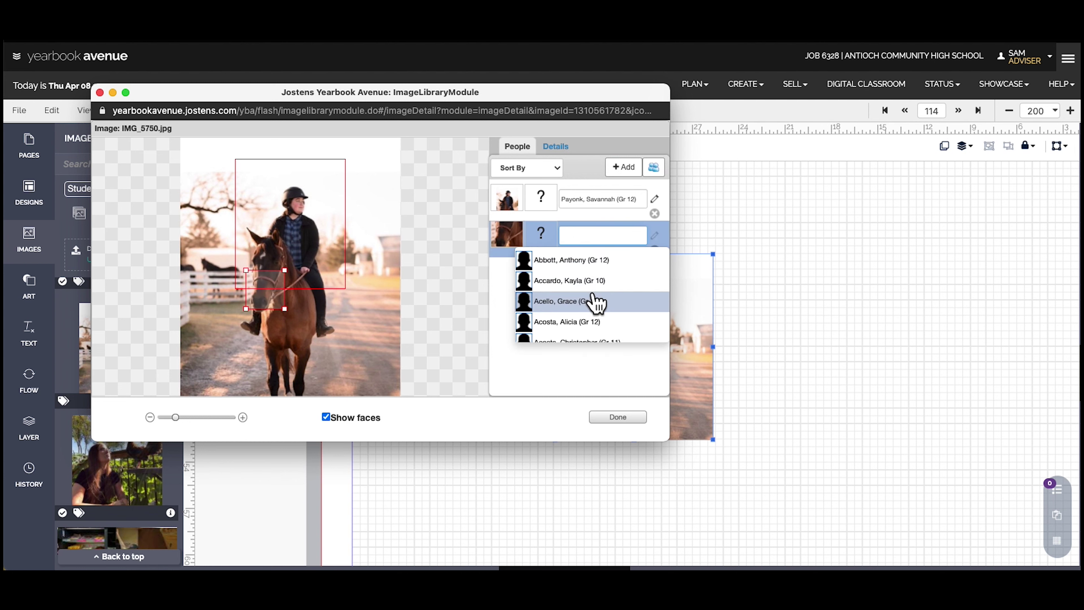
pyautogui.scroll(-3, 596, 302)
pyautogui.scroll(3, 596, 302)
pyautogui.write('fre')
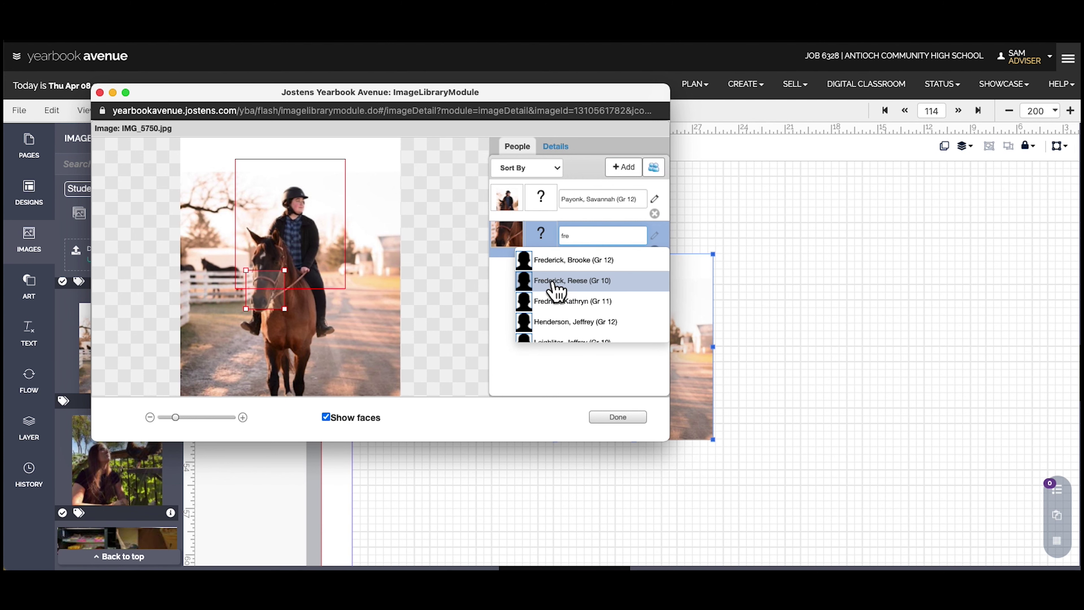
pyautogui.click(582, 238)
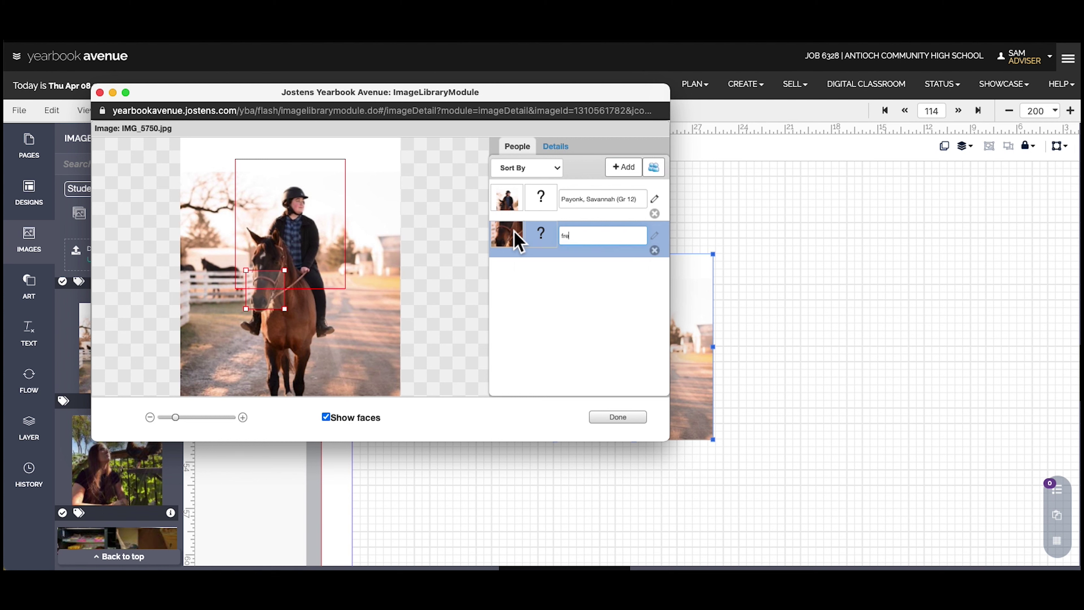
pyautogui.click(654, 251)
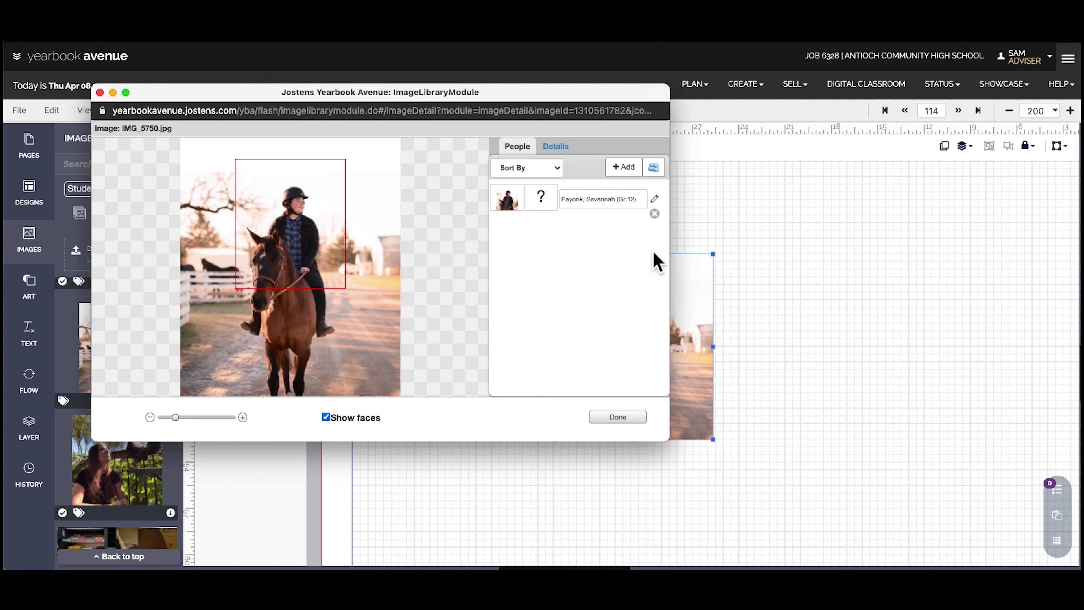
pyautogui.moveTo(316, 314); pyautogui.dragTo(282, 289)
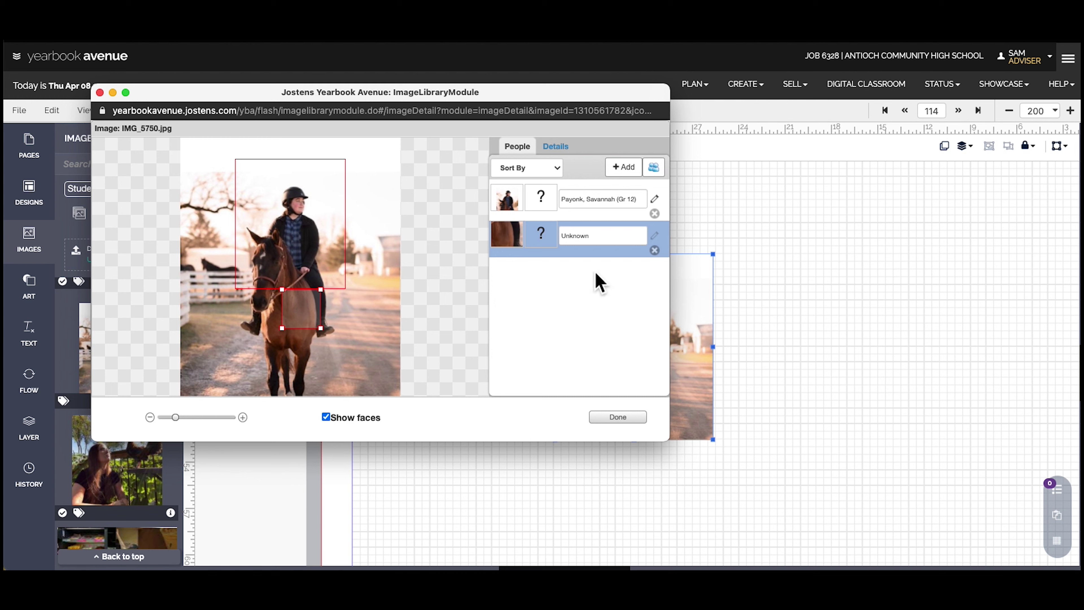
pyautogui.click(655, 250)
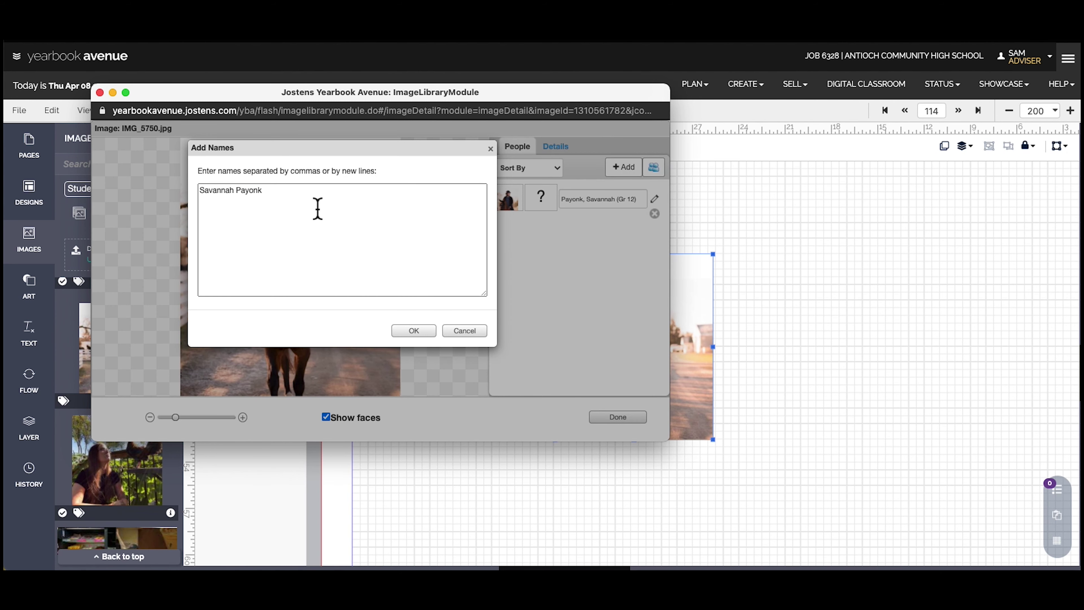
# Cancel Add Names and close the photo details with Done
pyautogui.click(311, 207)
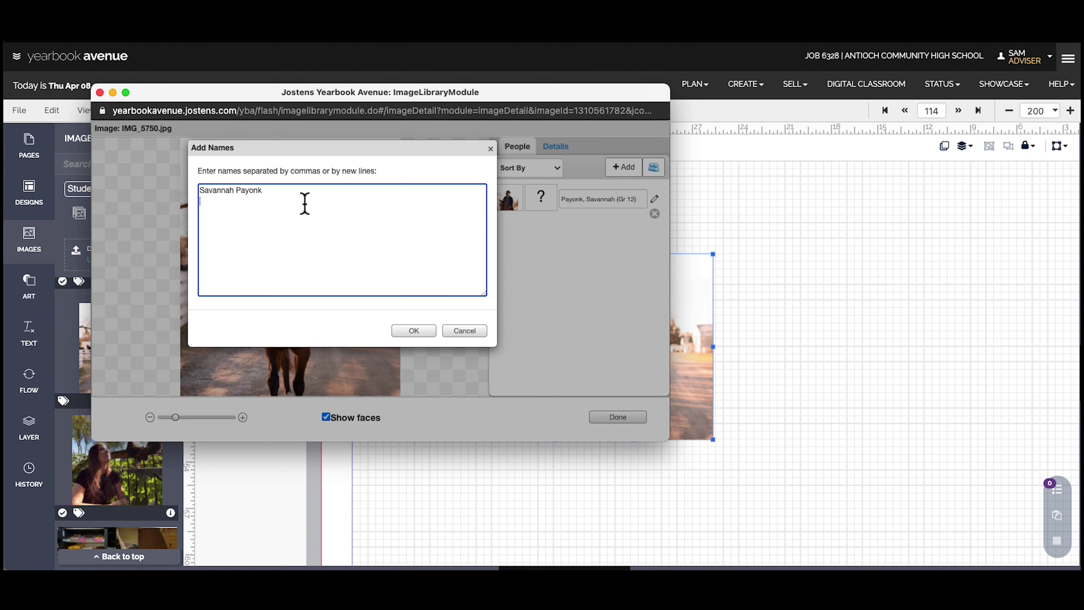
pyautogui.click(458, 332)
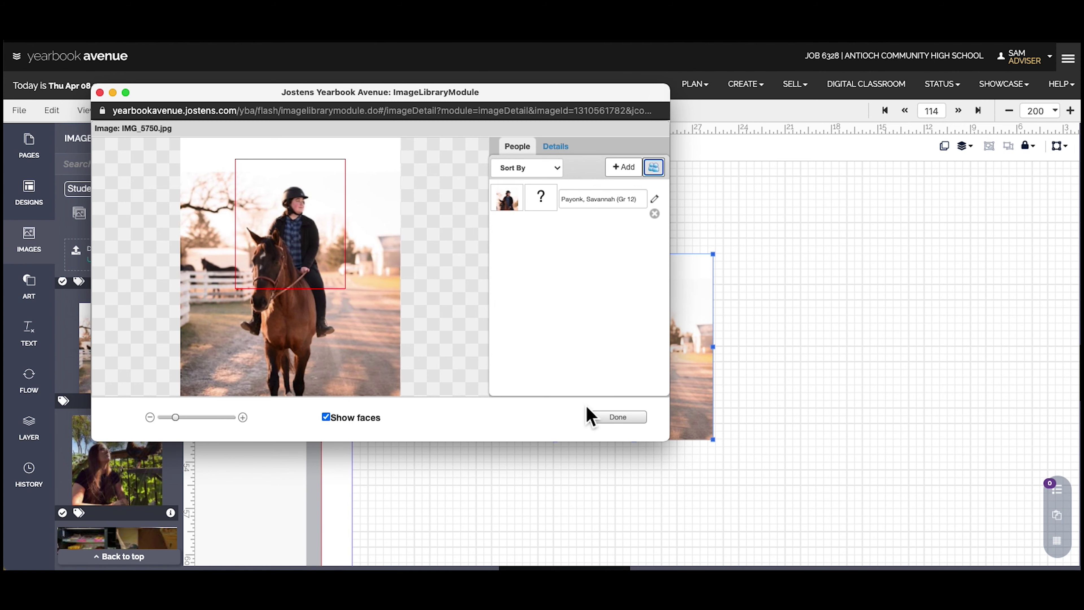
pyautogui.click(594, 417)
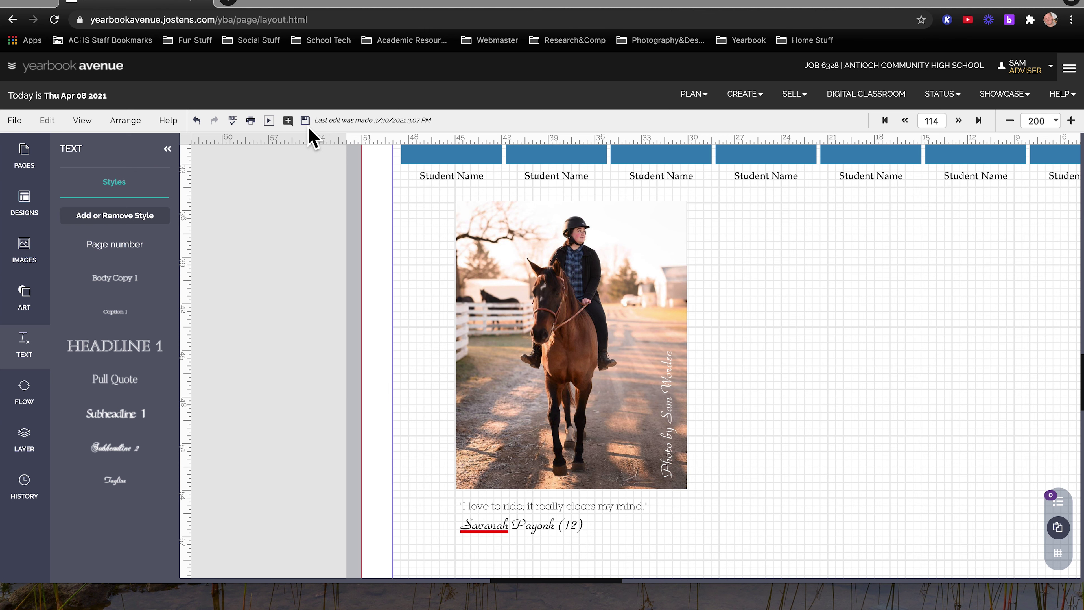
# Save the portrait page using File > Save
pyautogui.click(14, 121)
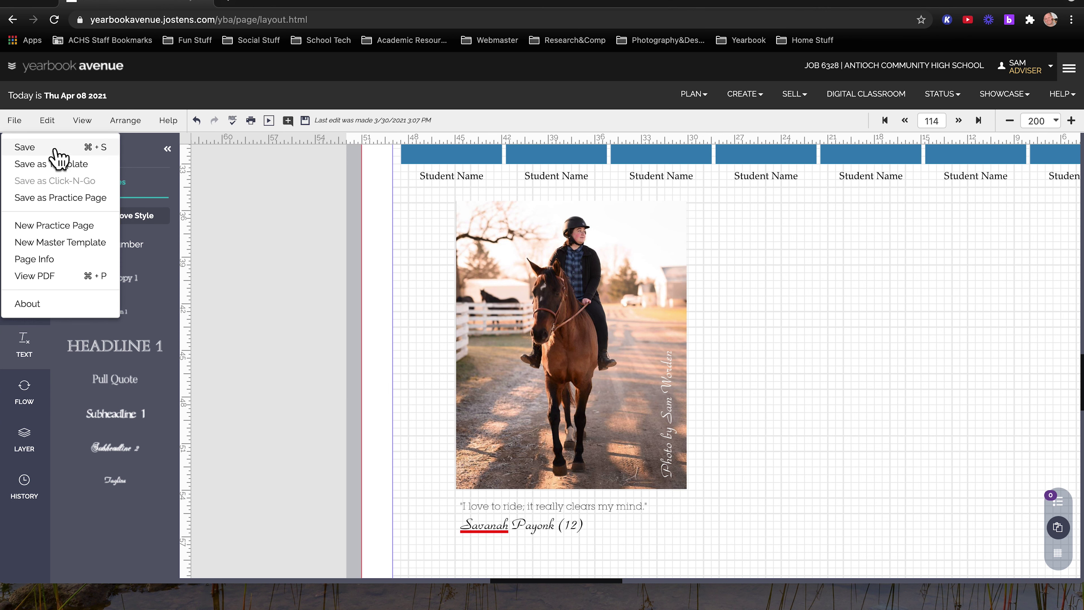
pyautogui.click(286, 286)
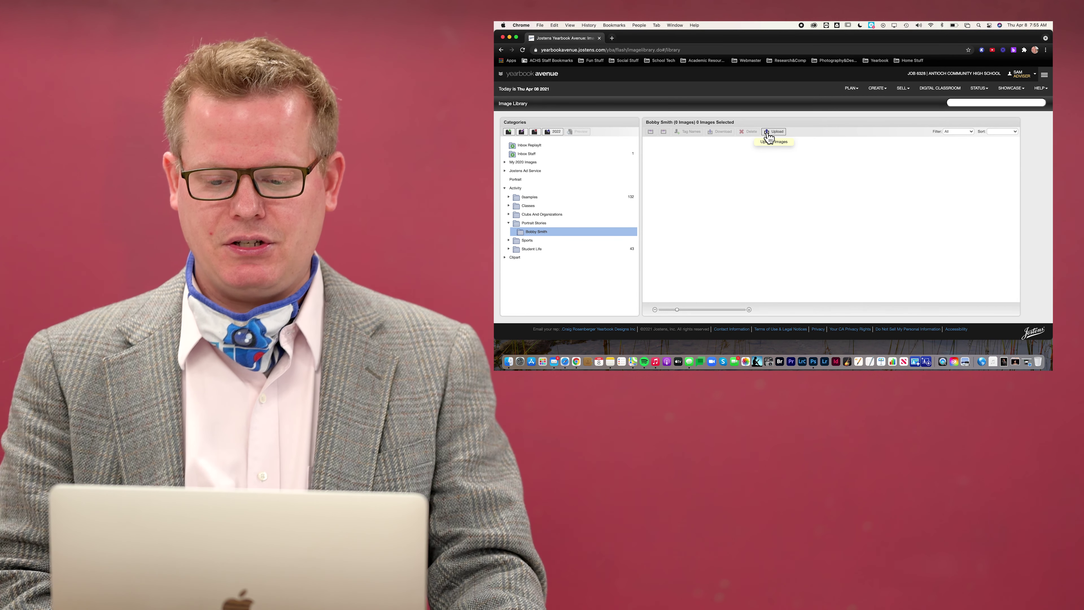
# Open page 114 from the PLAN > Ladder view in the layout editor
pyautogui.click(851, 88)
pyautogui.click(853, 98)
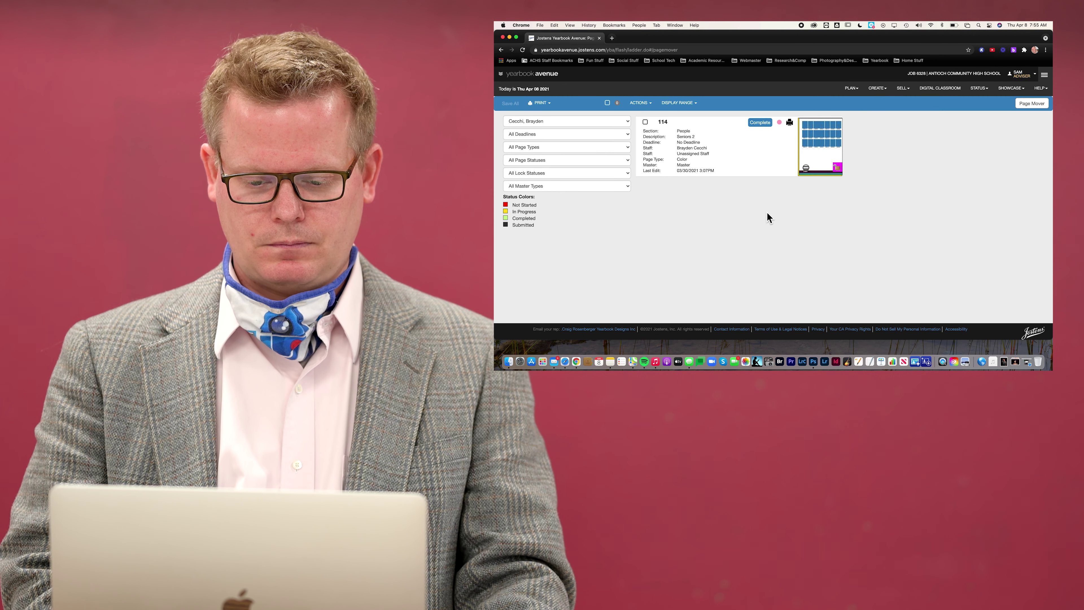
pyautogui.click(813, 157)
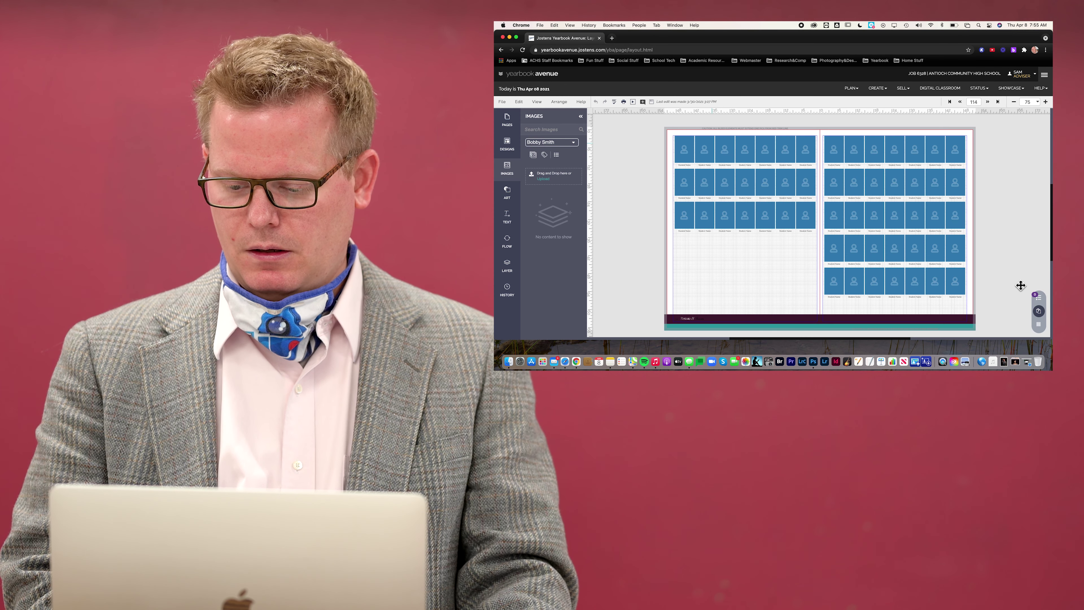
# Check page 114's Preflight warnings in the Comments panel, then collapse the panel
pyautogui.click(1040, 300)
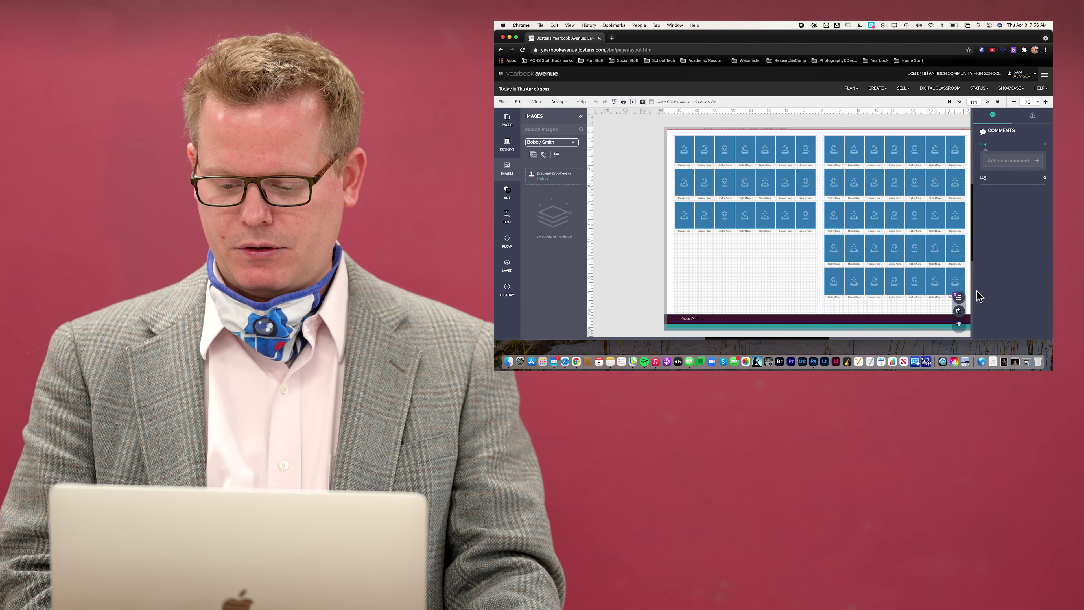
pyautogui.click(960, 312)
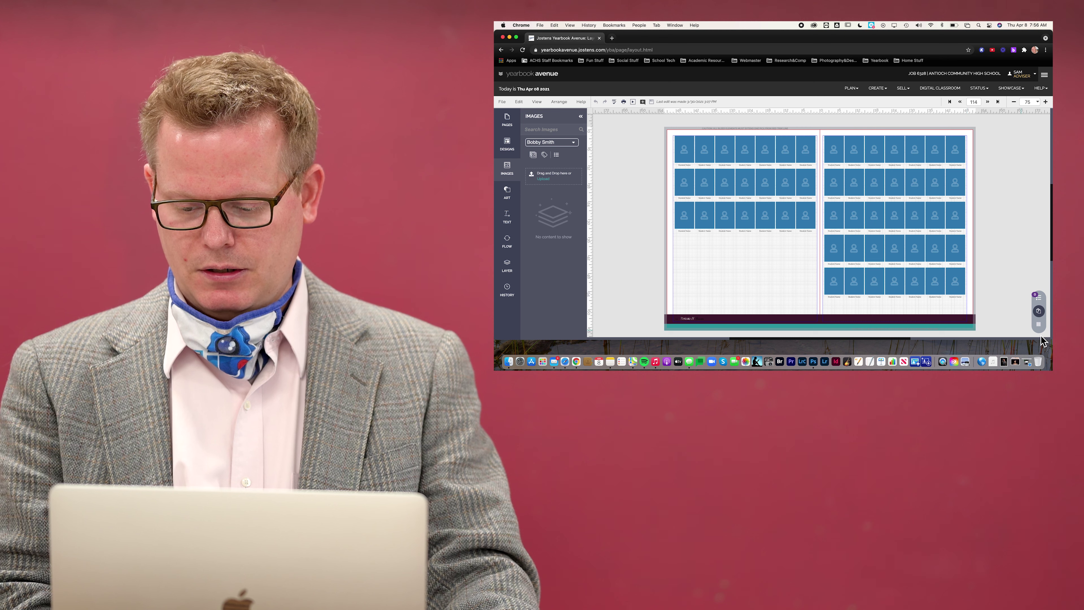
pyautogui.click(1039, 299)
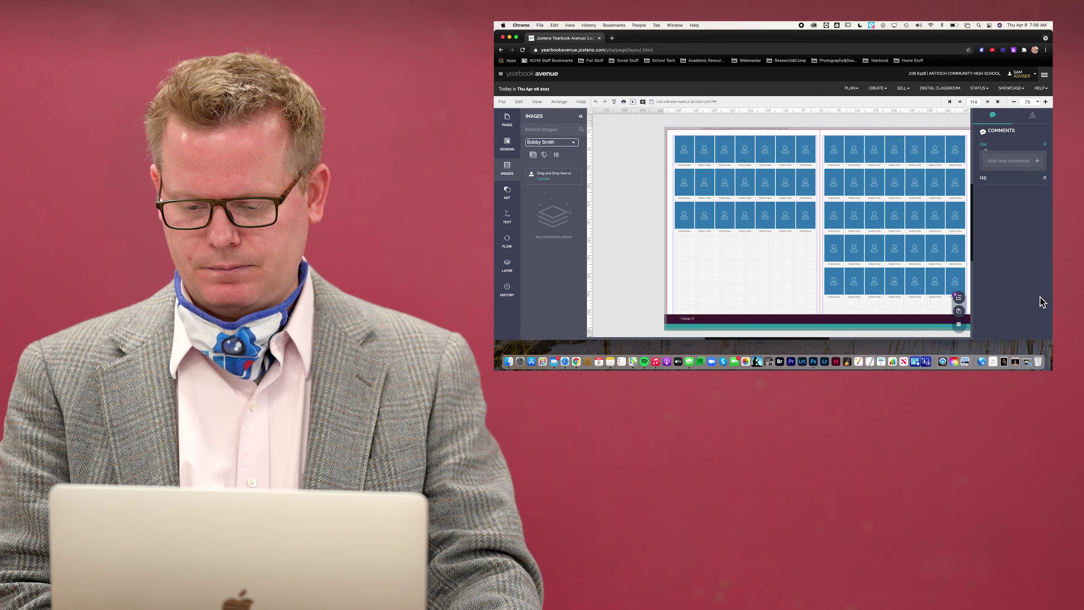
pyautogui.click(1033, 116)
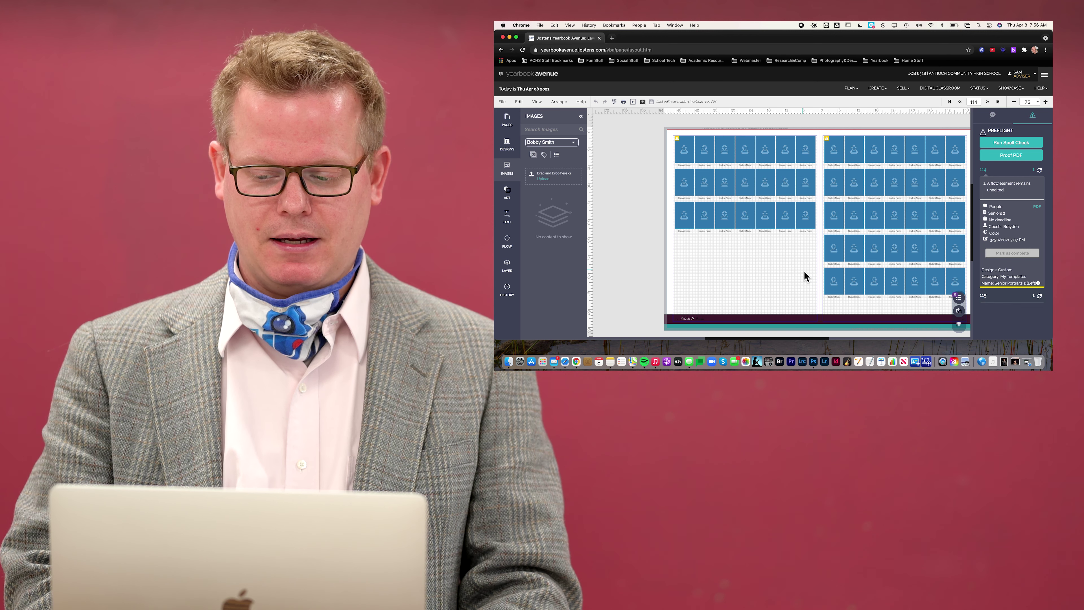
pyautogui.click(959, 312)
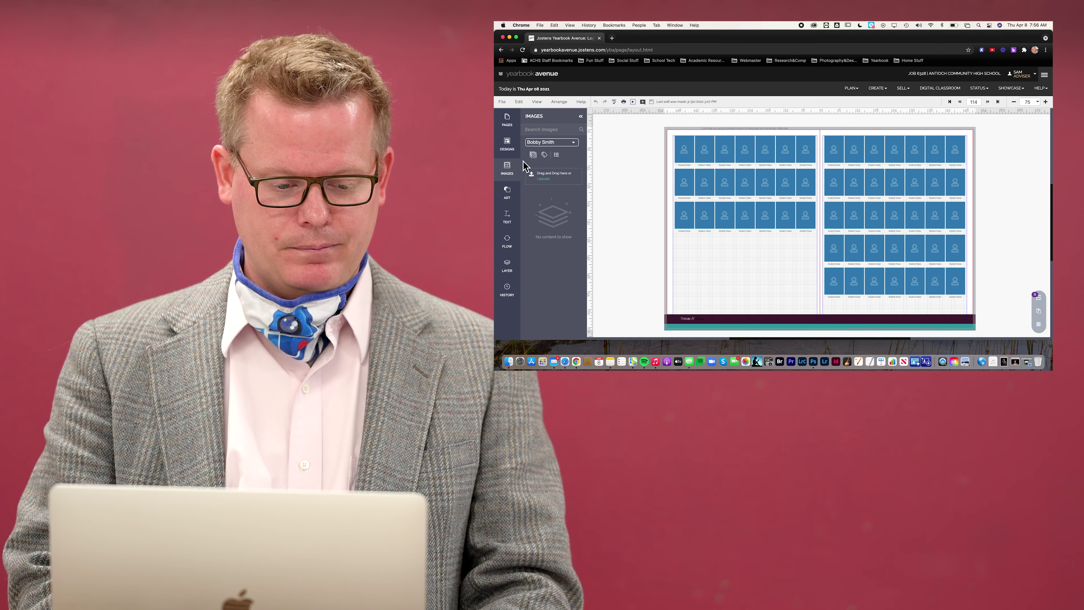
# Filter the Designs library to My Click-N-Go! and browse Folio, Lil photos and Lil photos 2
pyautogui.click(508, 145)
pyautogui.click(563, 145)
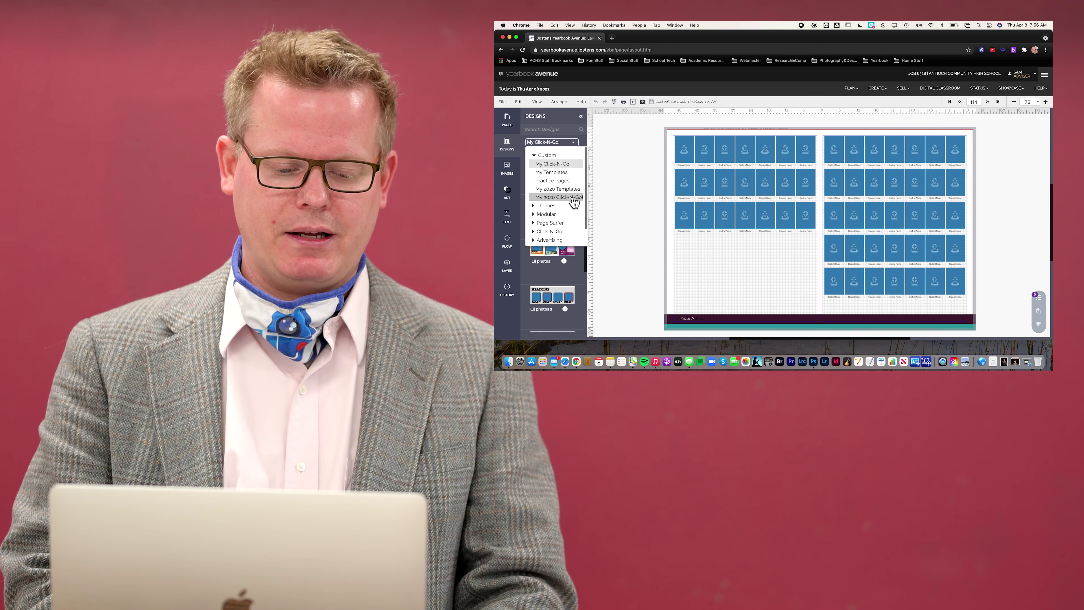
pyautogui.click(564, 165)
pyautogui.scroll(-3, 562, 235)
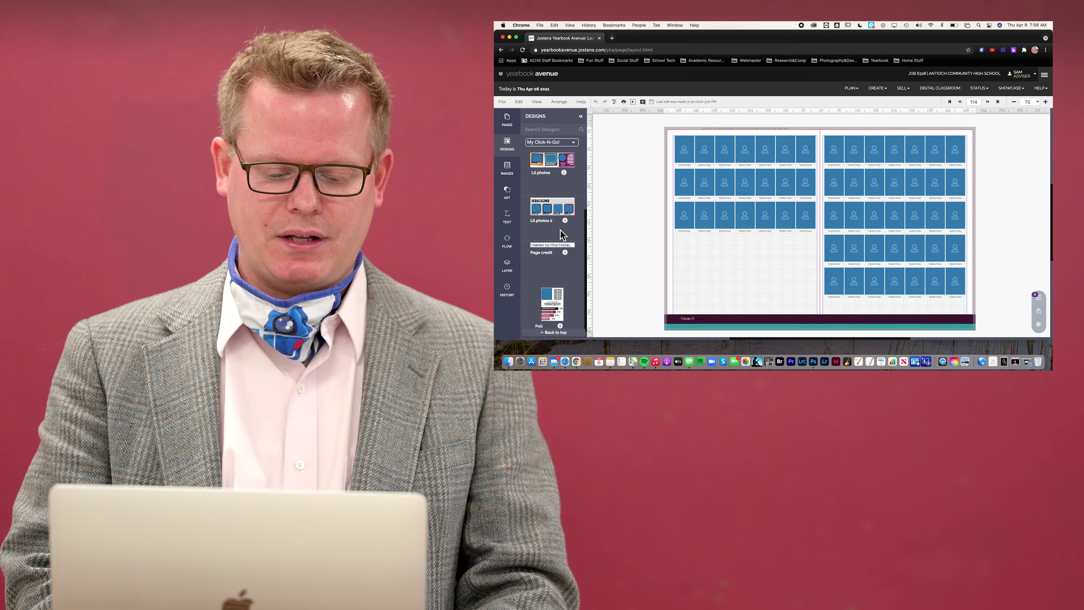
pyautogui.scroll(3, 561, 234)
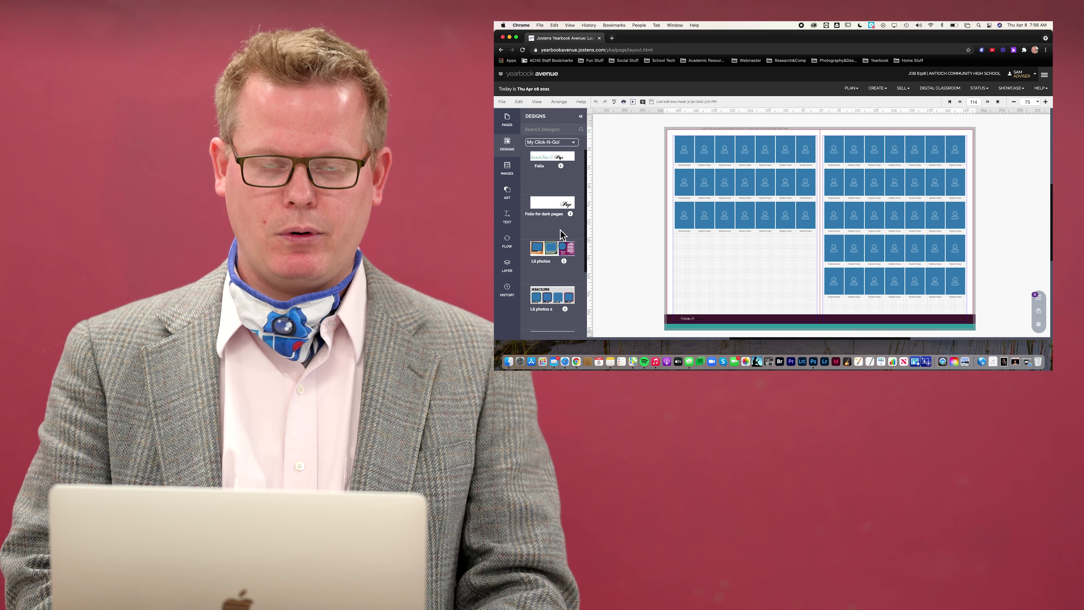